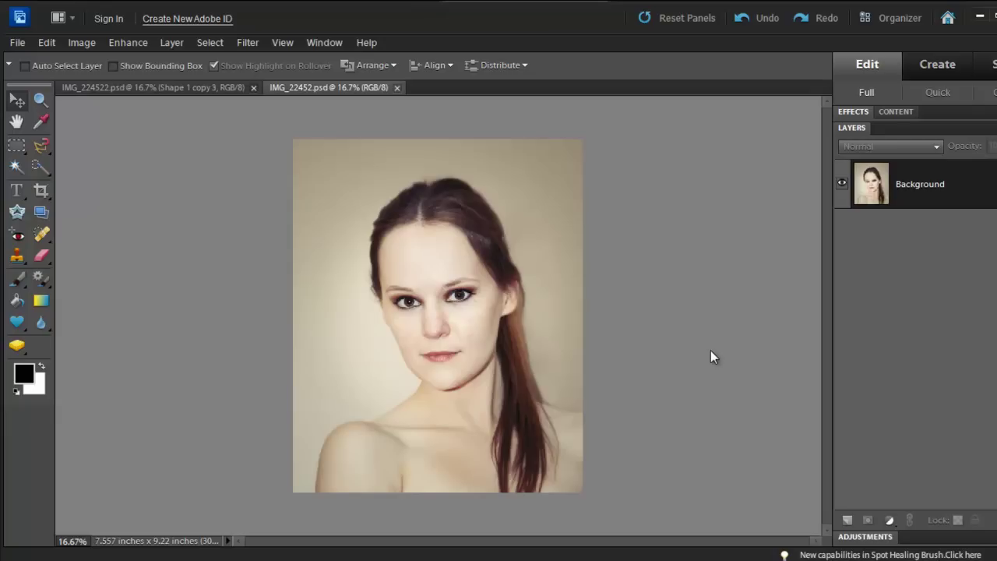
Step: View the finished amy poster for reference and select its Background layer
click(190, 89)
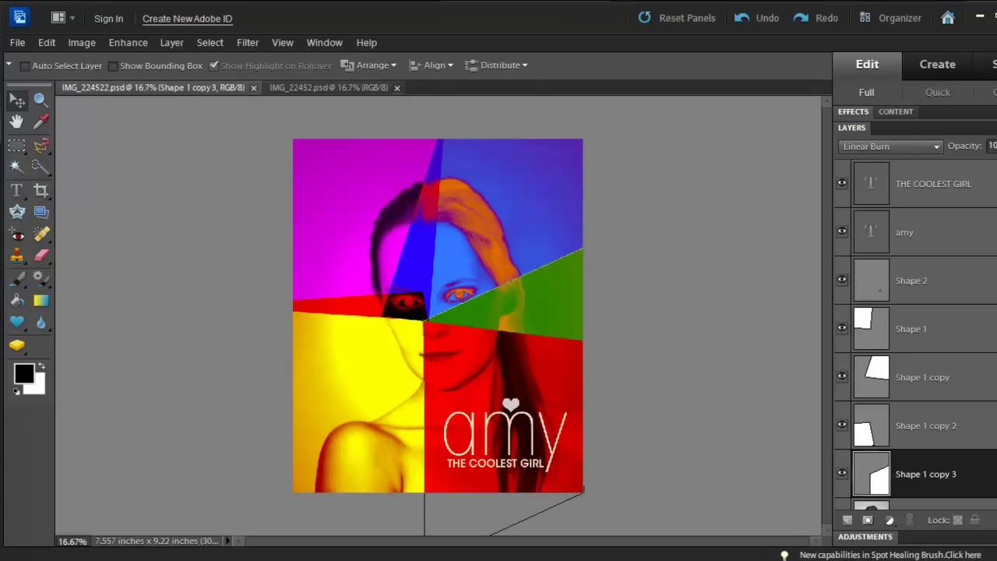
scroll(919, 350, down, 1)
click(978, 499)
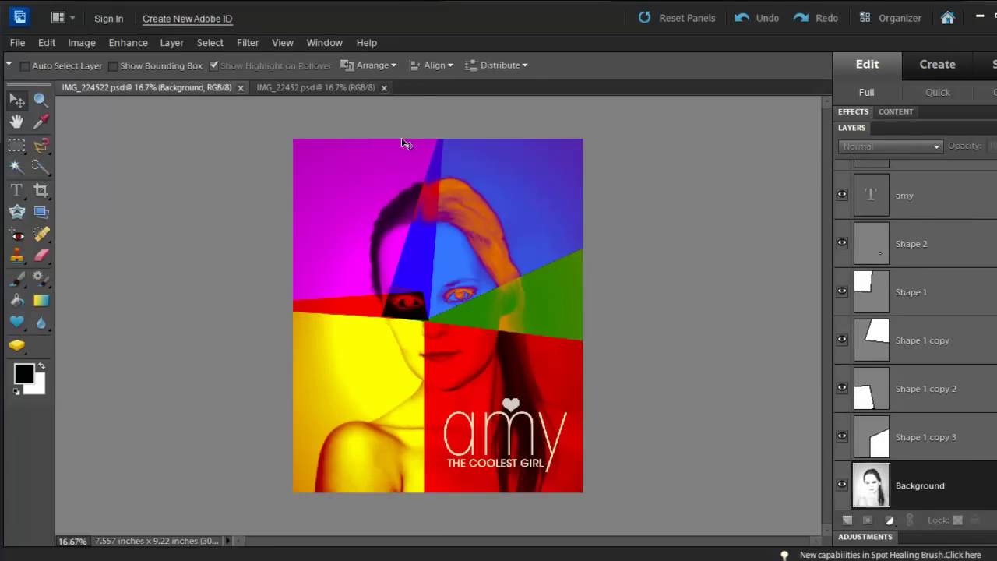
Step: Convert the plain portrait to black and white with the Portraits style, raising Red and Green slightly
click(309, 87)
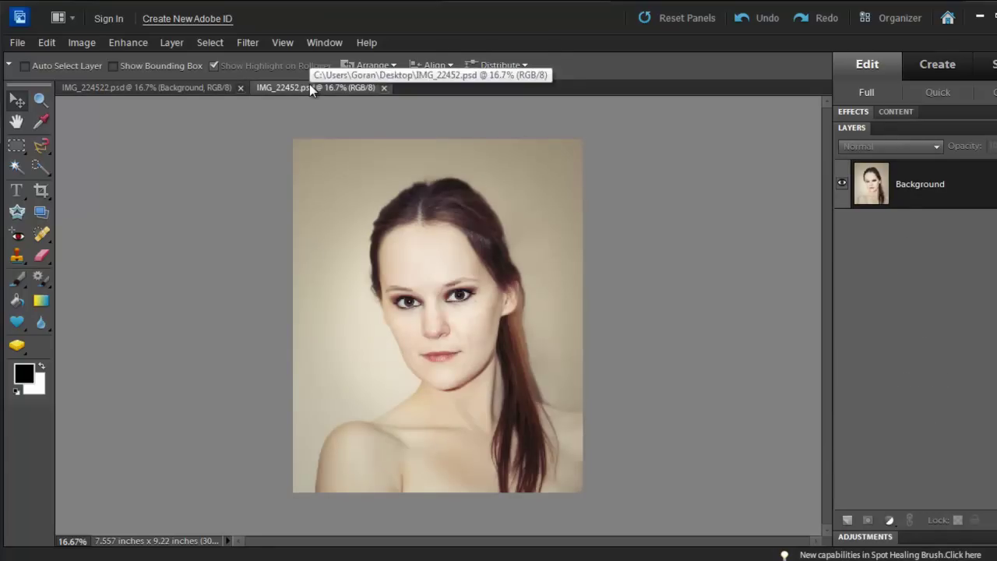
click(123, 45)
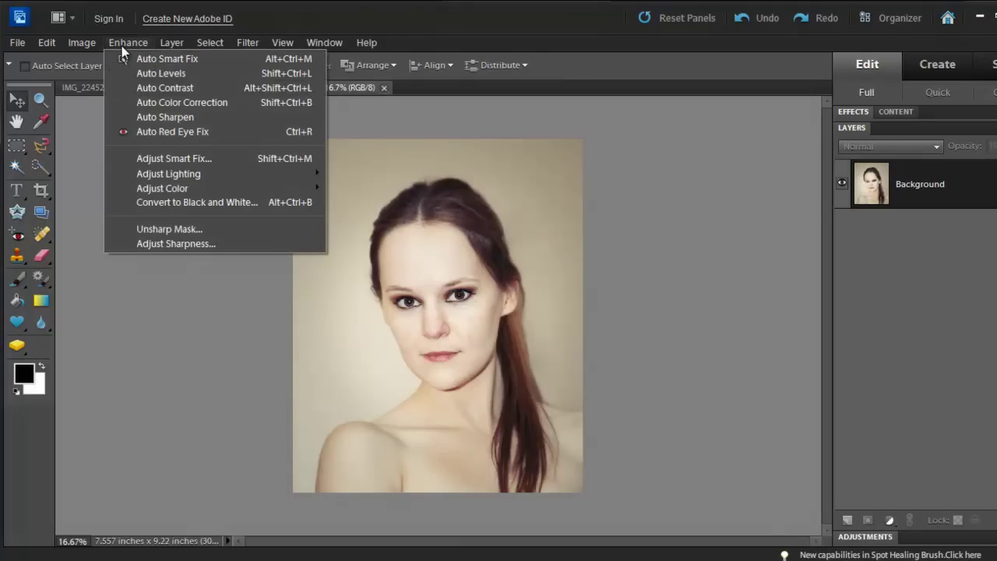
click(186, 205)
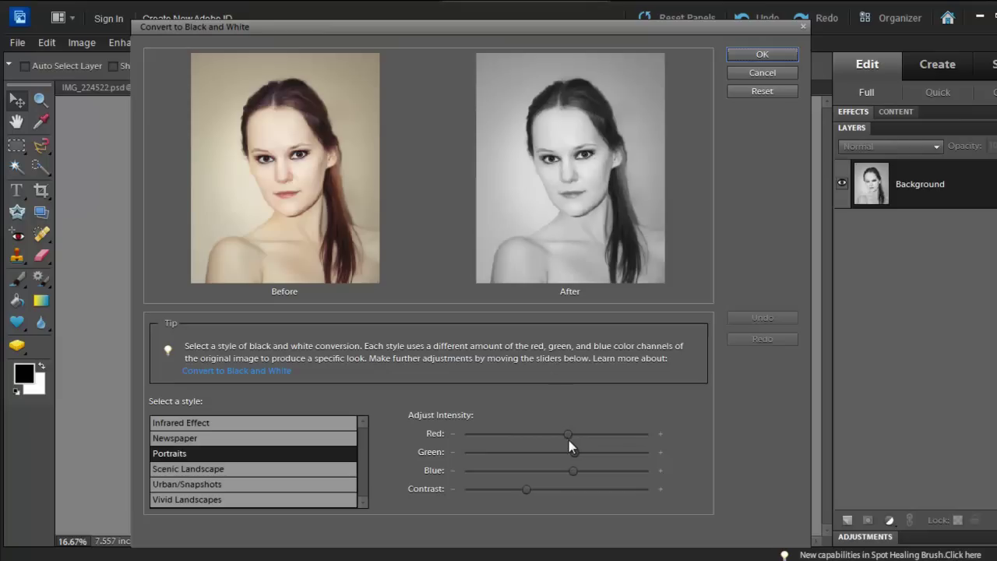
drag(569, 436, 572, 434)
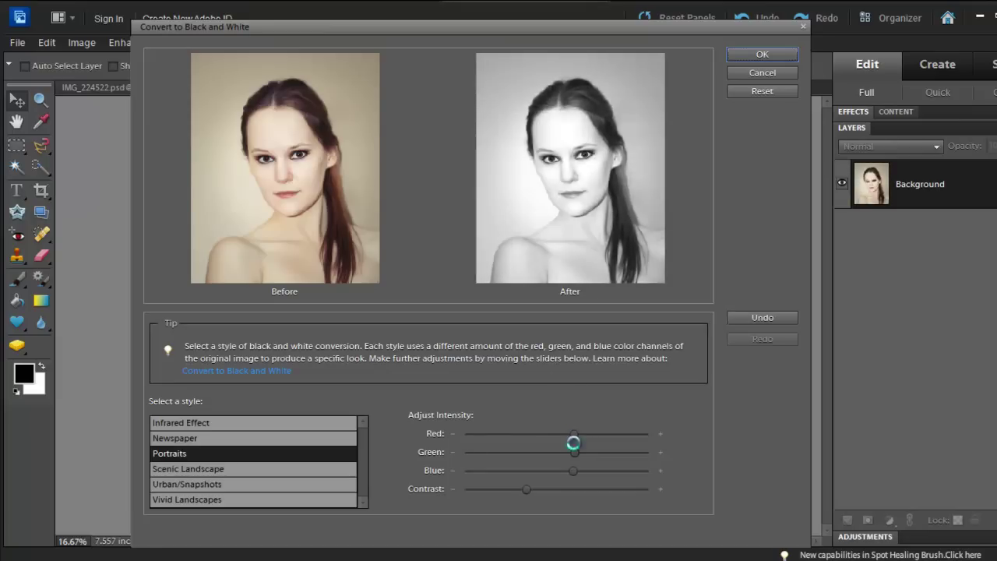
drag(574, 453, 578, 453)
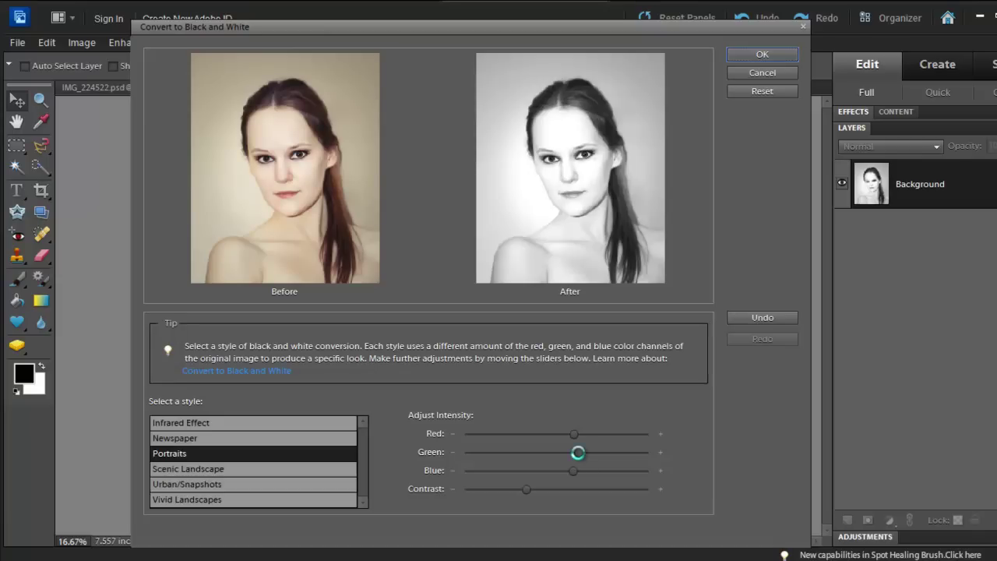
click(761, 55)
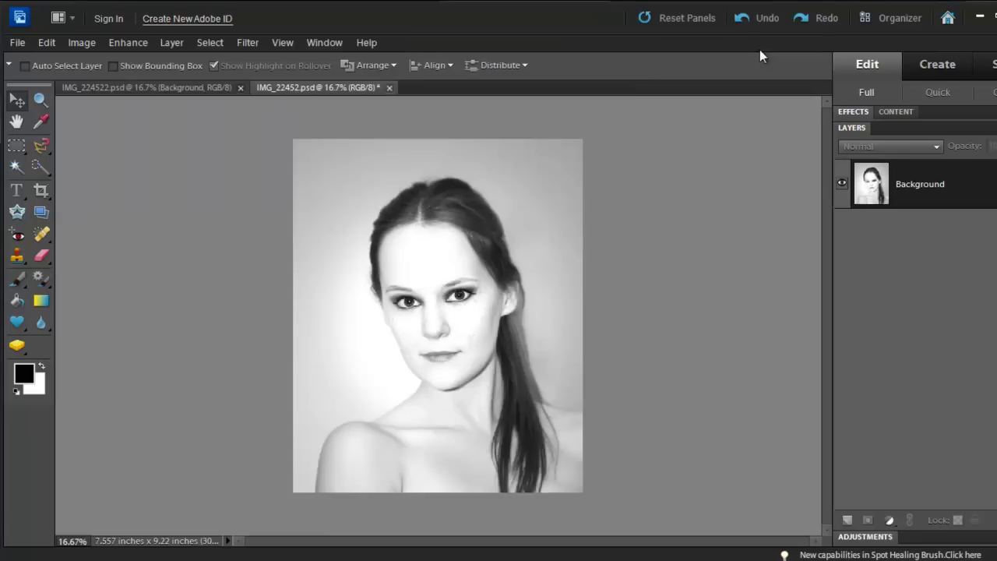
Step: Draw a black rectangle over the image's top-left quarter with the Rectangle Tool
click(13, 324)
right_click(13, 323)
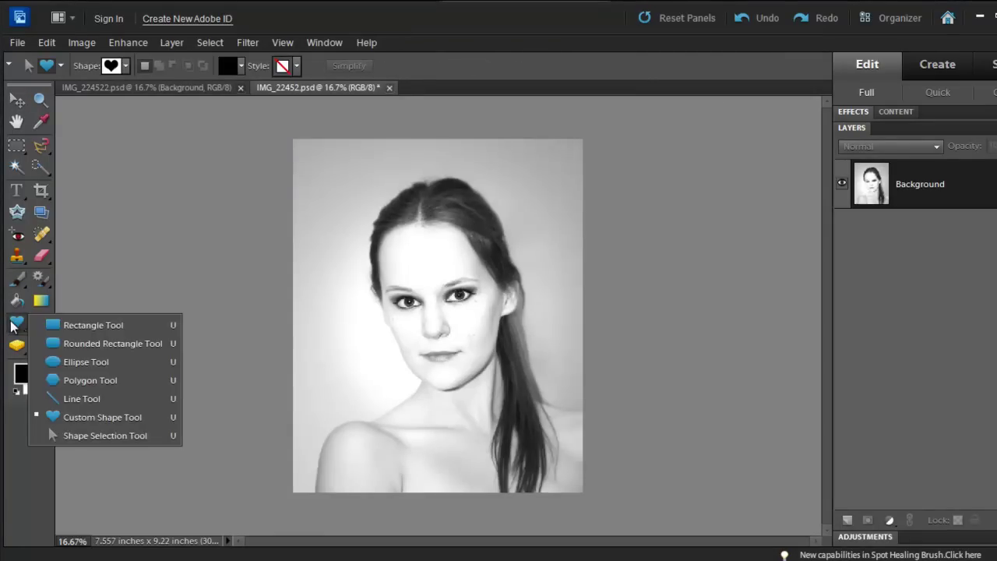
click(77, 327)
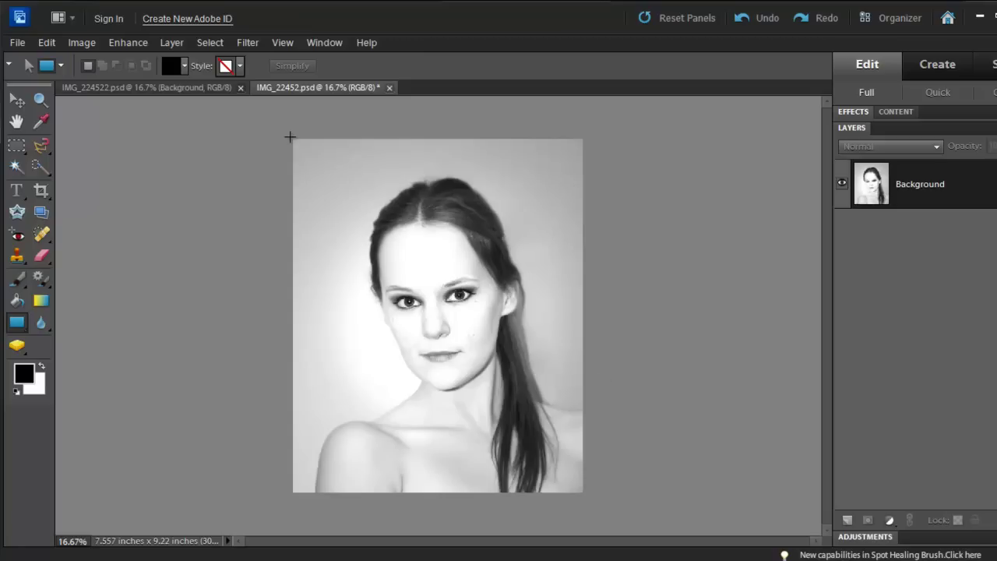
drag(289, 137, 449, 355)
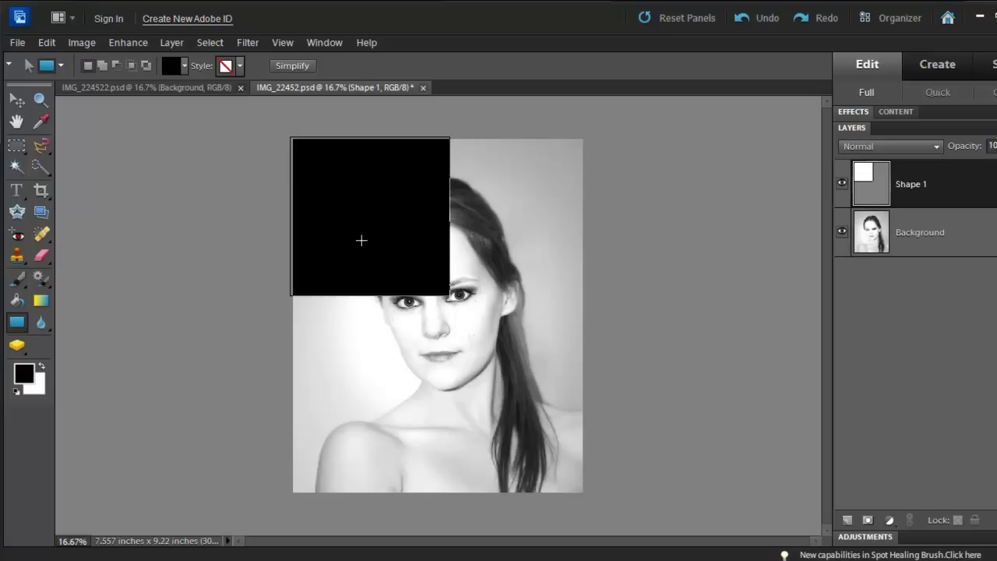
Step: Alt-drag copies of the black square with the Move tool to fill the other quarters
key(v)
key(alt)
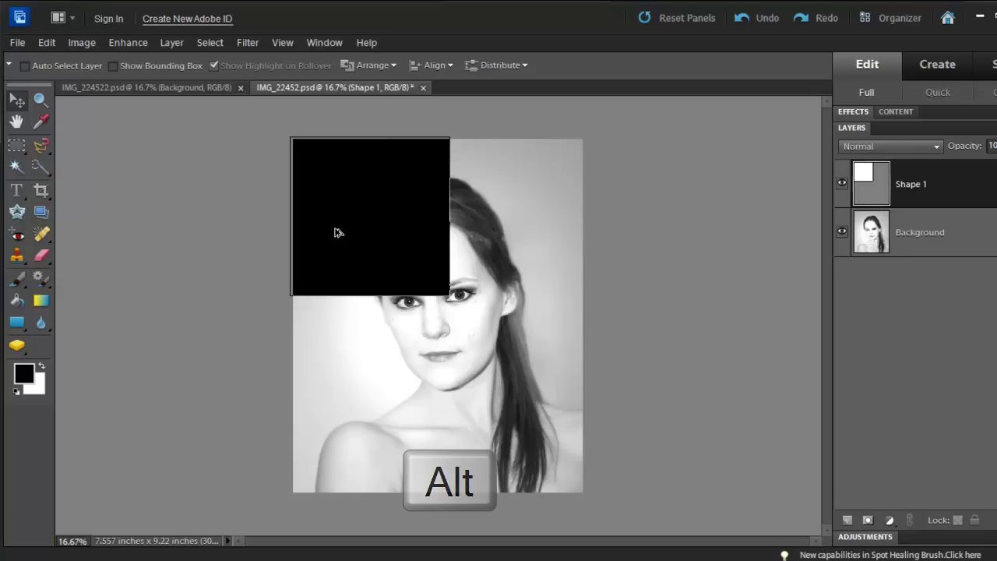
drag(336, 232, 387, 356)
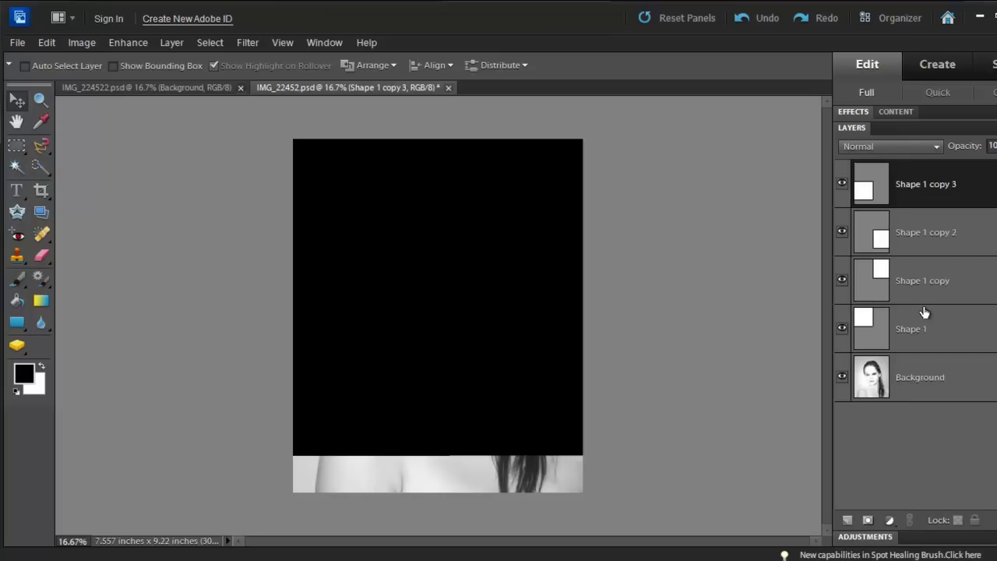
Step: Select all four shape layers and stretch them to the image's bottom and right edges
key(shift)
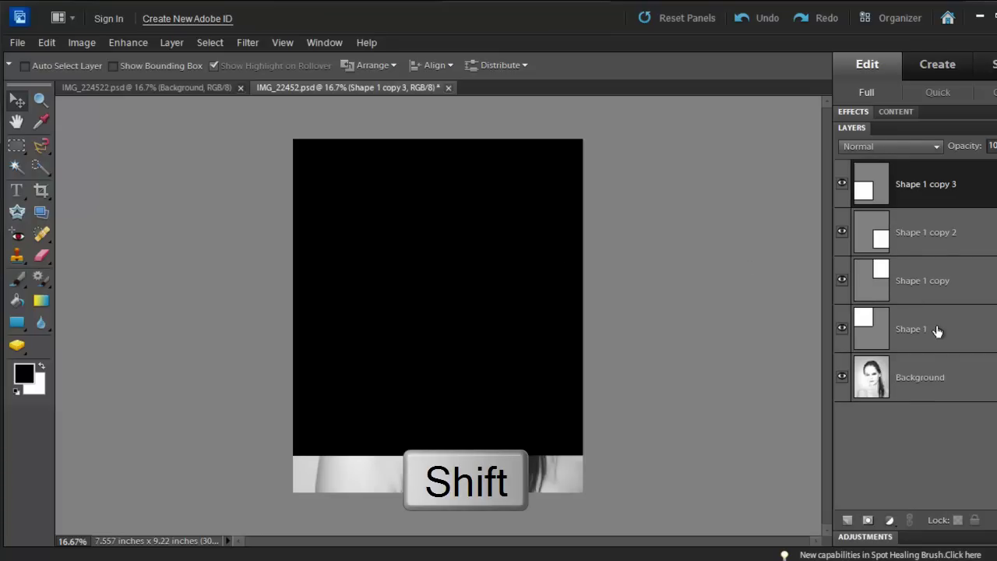
shift+click(937, 331)
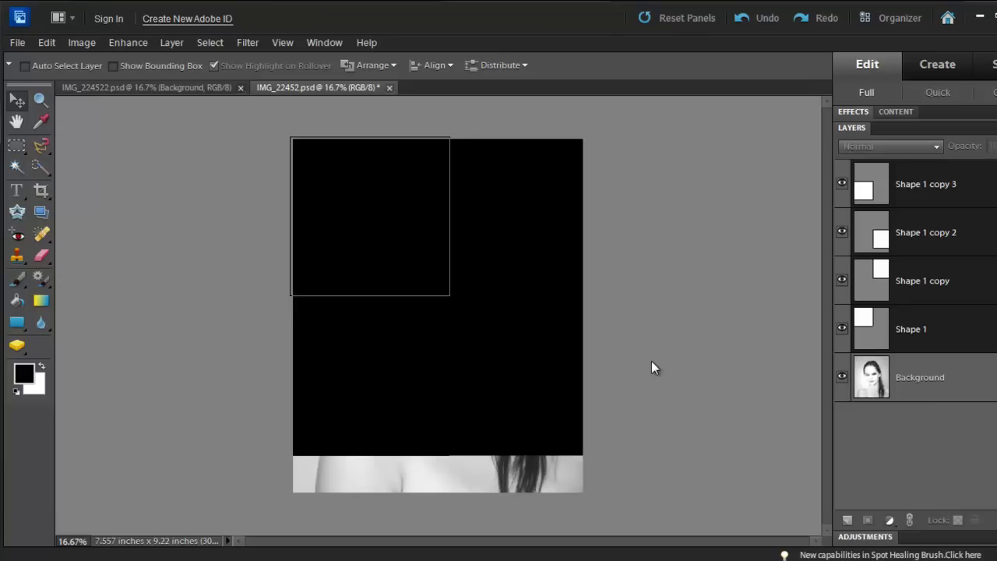
key(ctrl+t)
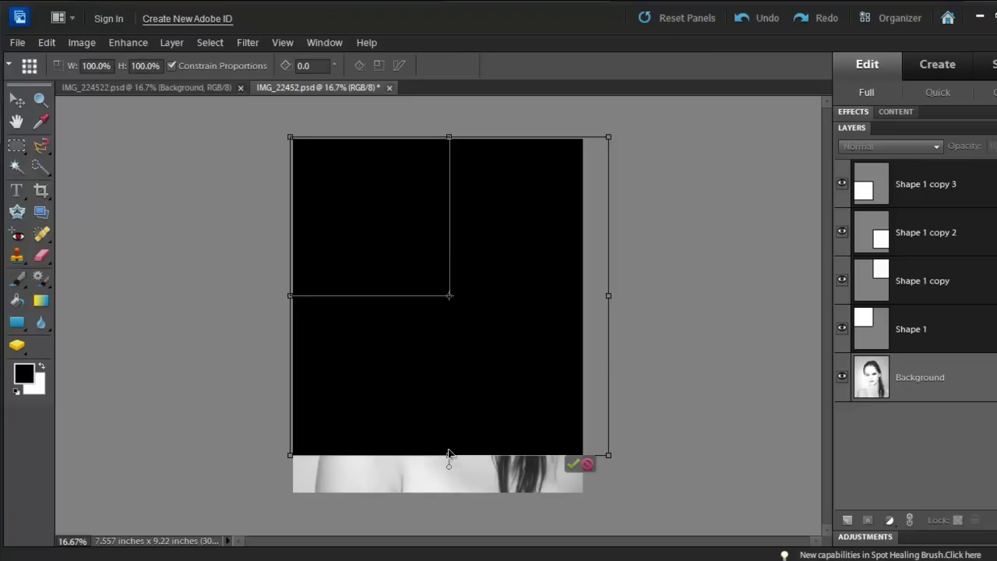
drag(449, 455, 449, 492)
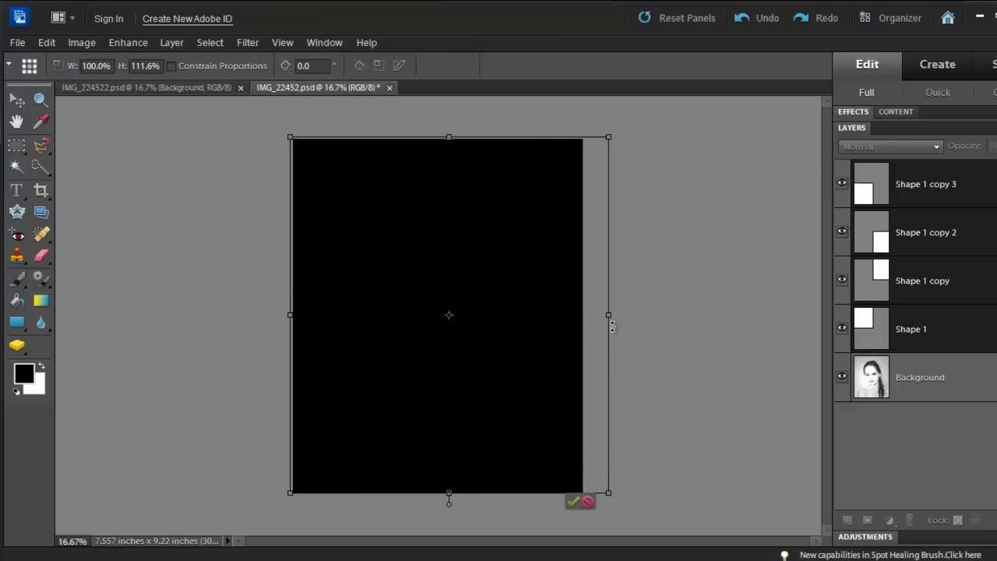
drag(607, 322, 585, 316)
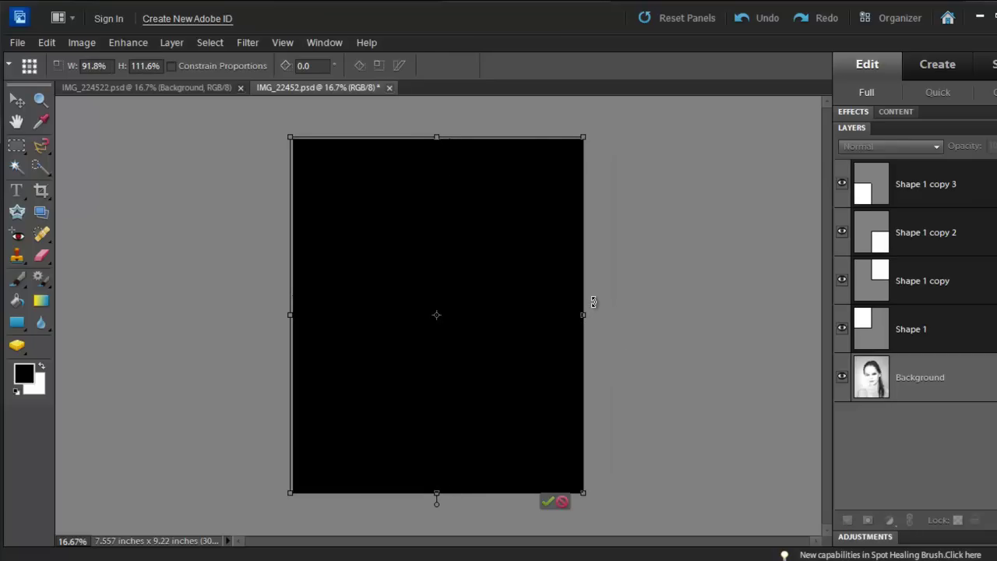
key(Return)
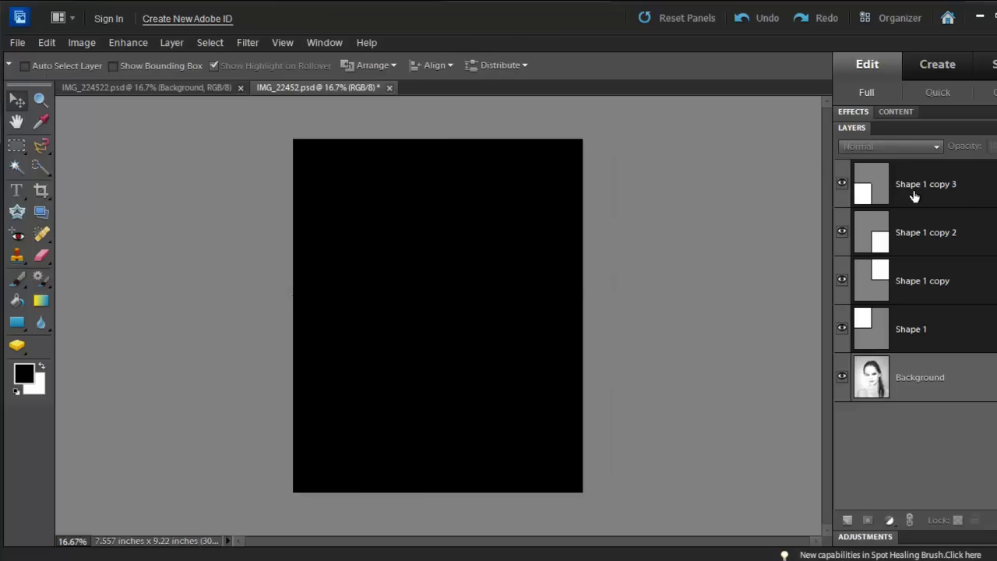
Step: Identify Shape 1 copy 3 by toggling its visibility and move it below Shape 1
click(882, 195)
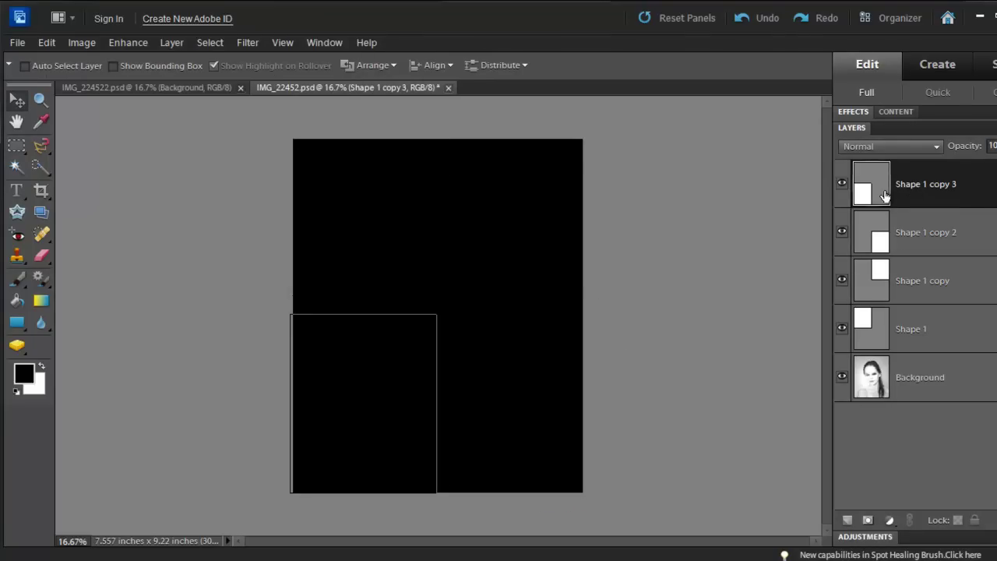
click(842, 185)
click(843, 186)
click(843, 185)
click(843, 186)
drag(957, 182, 932, 352)
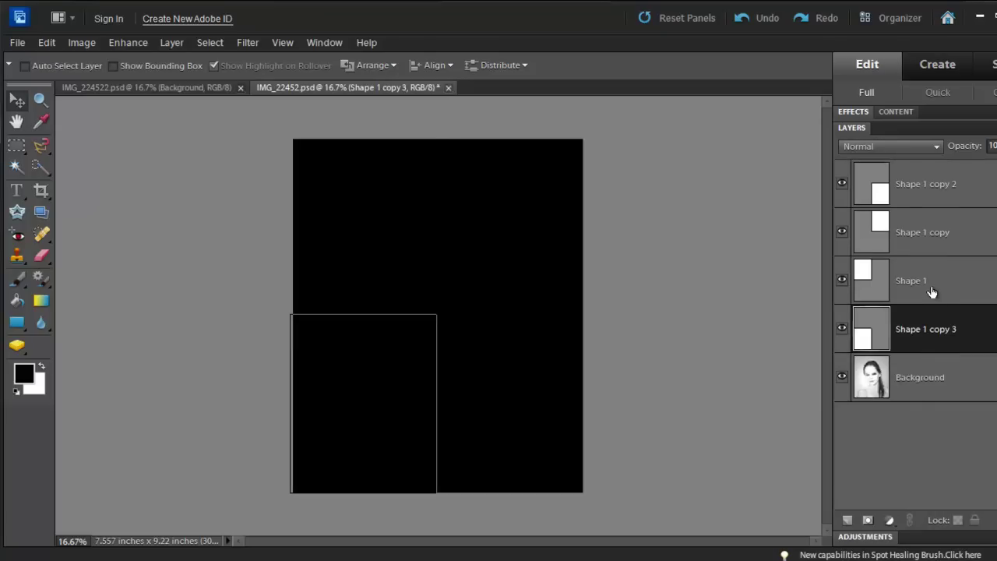
Step: Move Shape 1 to the top of the stack and Shape 1 copy 2 just above Background
click(865, 282)
click(842, 282)
click(842, 282)
drag(909, 278, 918, 181)
click(934, 246)
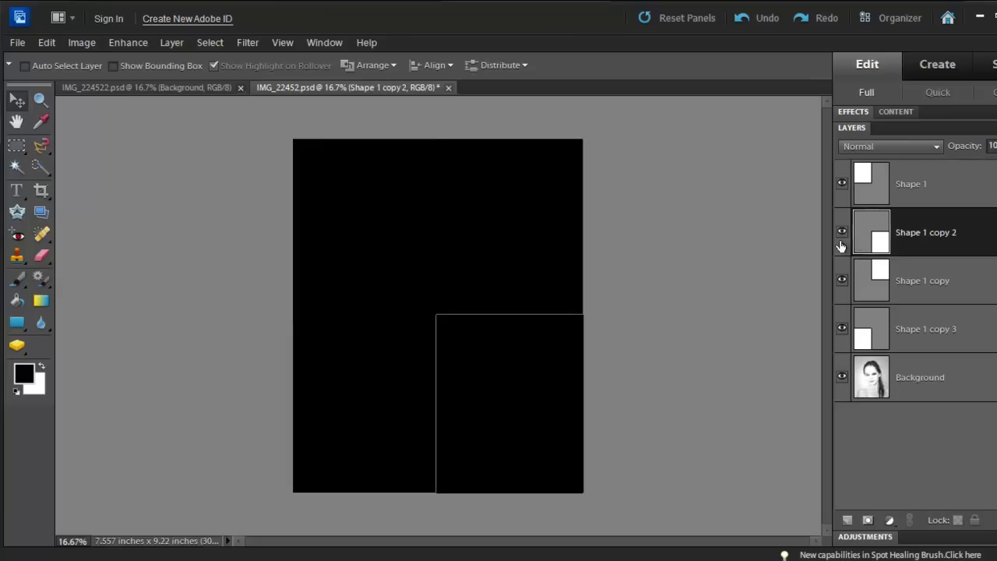
click(843, 233)
click(842, 232)
drag(921, 233, 922, 348)
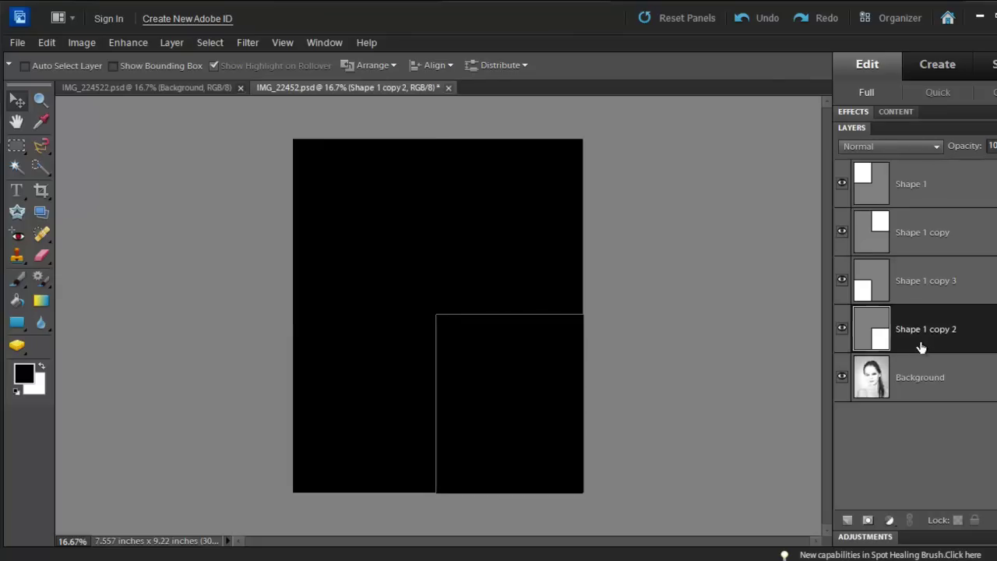
Step: Toggle each shape layer's visibility to verify the new stacking order
click(906, 219)
click(925, 180)
click(842, 183)
click(842, 183)
click(842, 231)
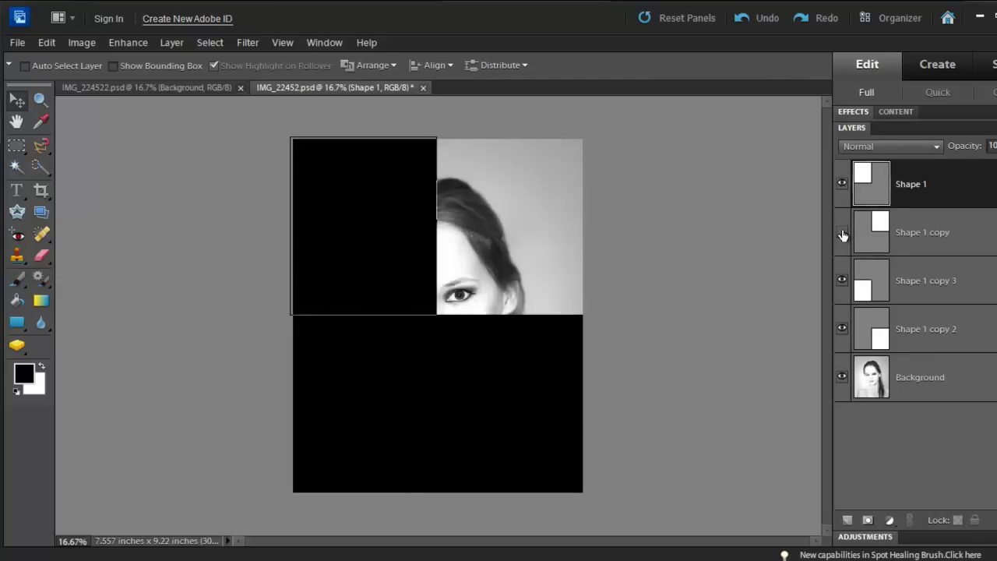
click(843, 231)
click(843, 280)
click(842, 280)
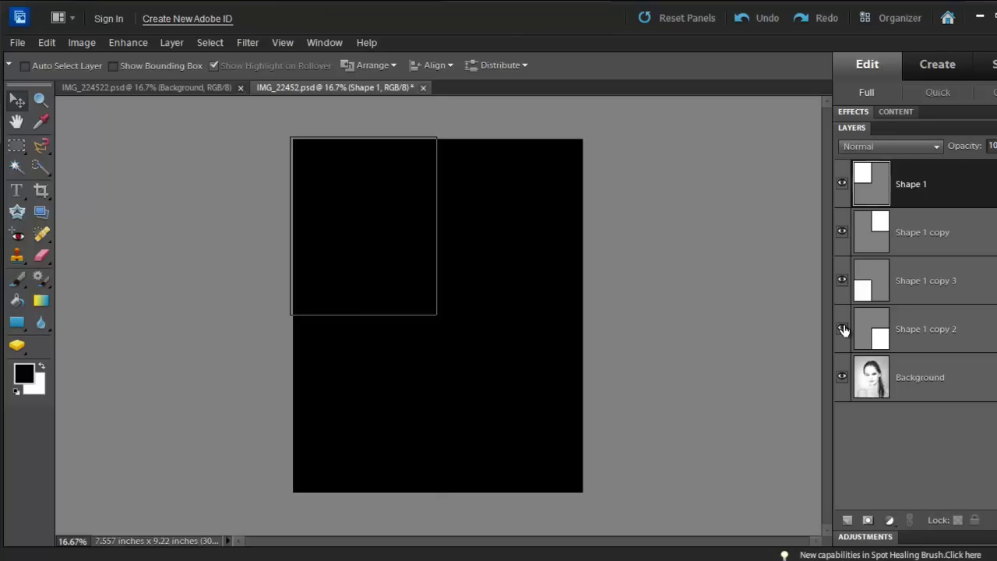
click(842, 328)
click(842, 328)
Step: Fill Shape 1 with magenta ff00f6 and set its blend mode to Multiply
double_click(872, 187)
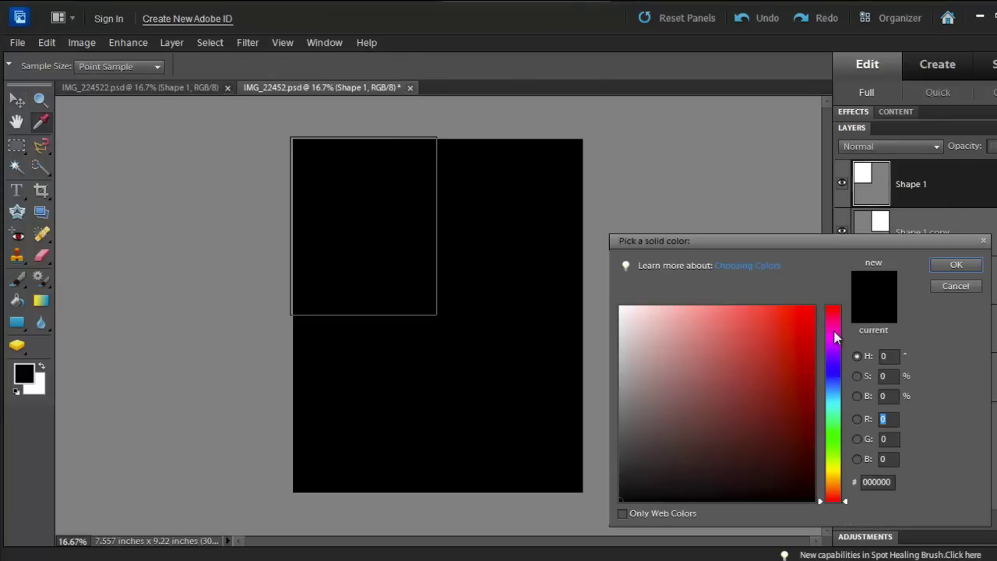
click(836, 337)
click(814, 306)
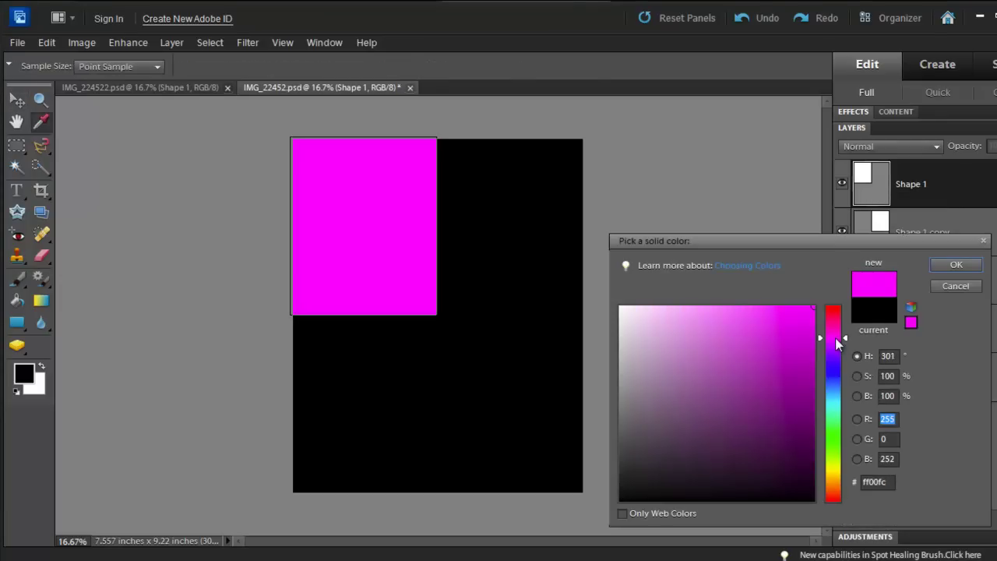
mouse_move(836, 337)
mouse_down()
mouse_move(844, 330)
mouse_move(846, 342)
mouse_up()
click(956, 265)
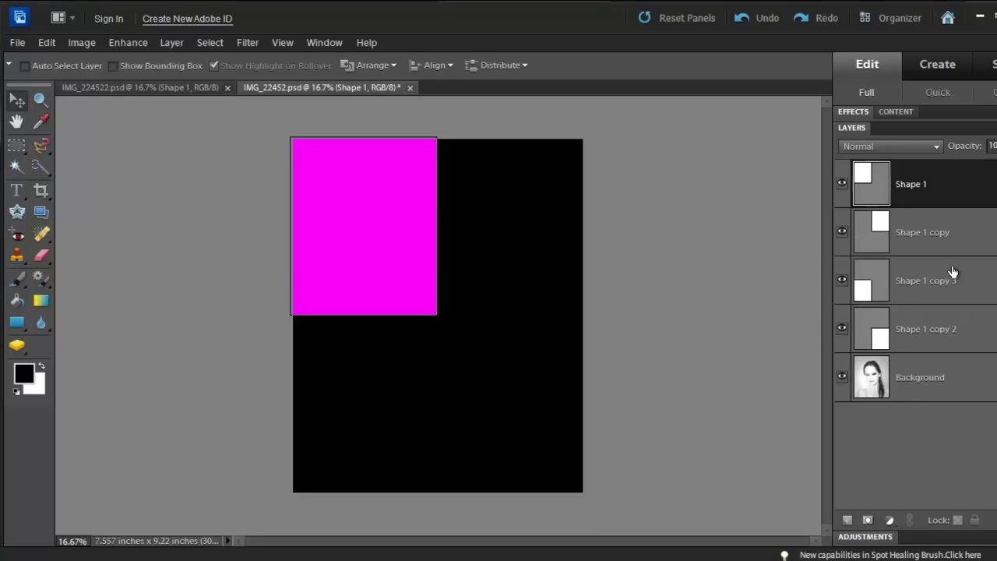
click(903, 144)
click(899, 214)
Step: Recolour Shape 1 copy bright orange and set its blend mode to Difference
click(927, 241)
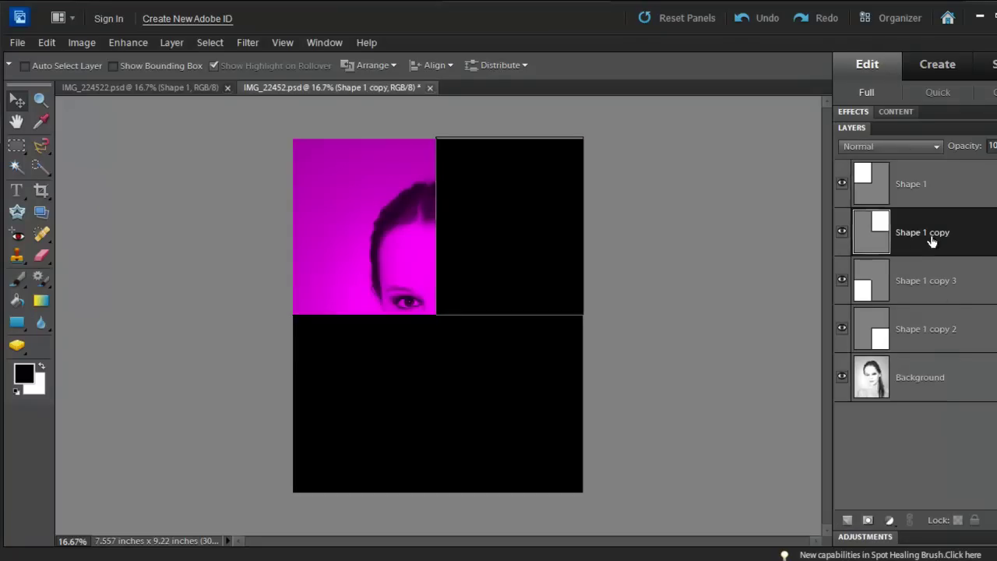
double_click(885, 244)
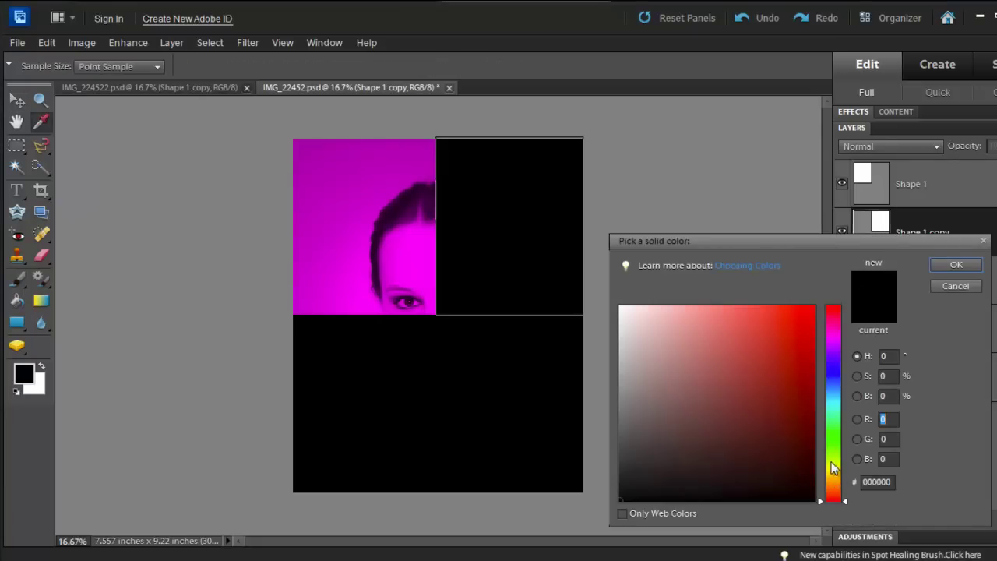
drag(838, 496, 839, 485)
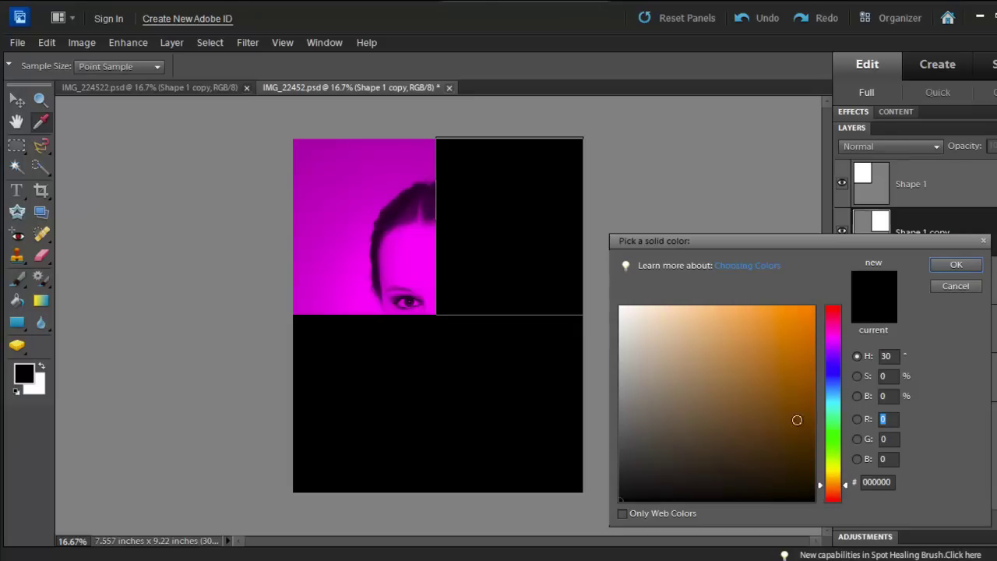
drag(796, 419, 886, 288)
click(957, 265)
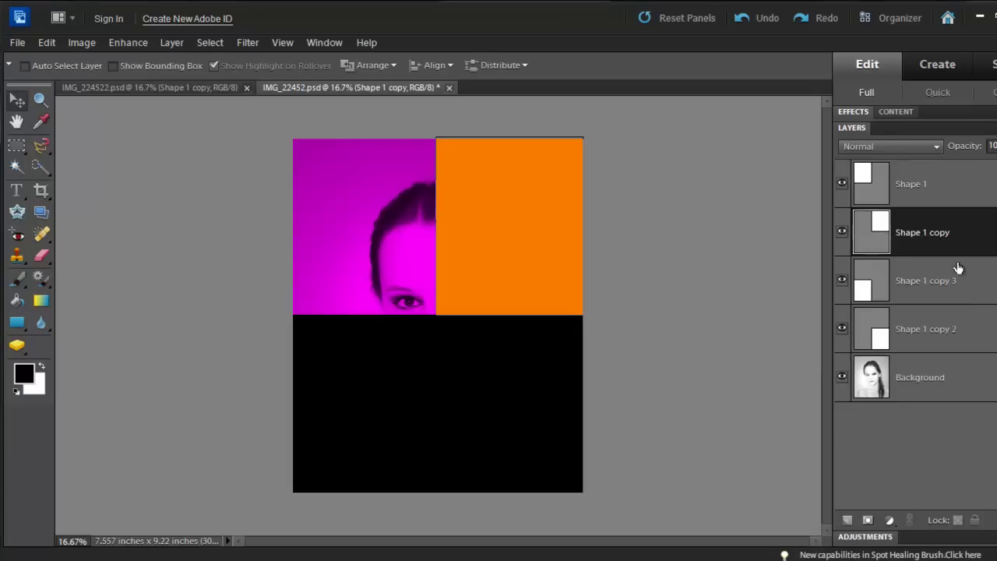
click(896, 146)
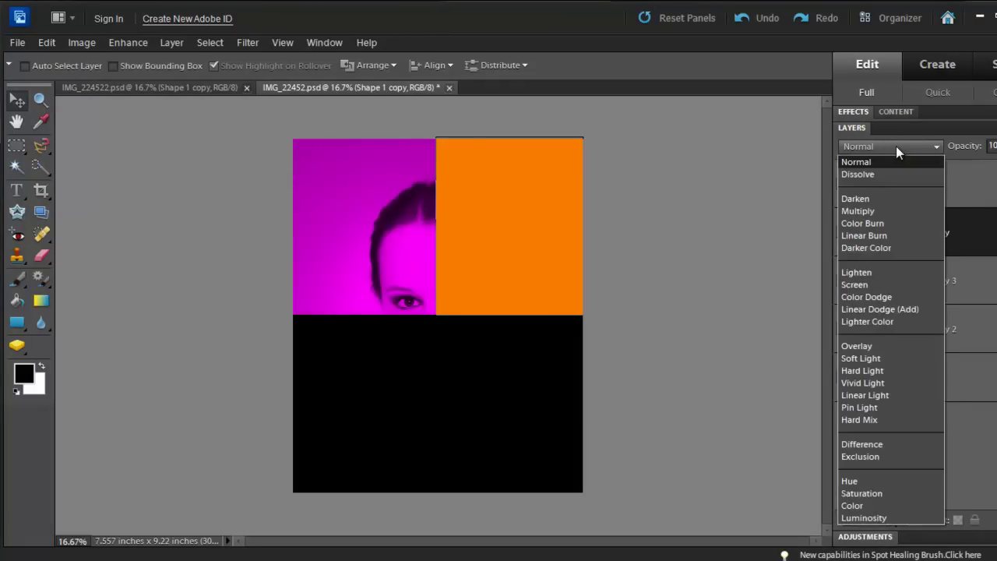
click(871, 445)
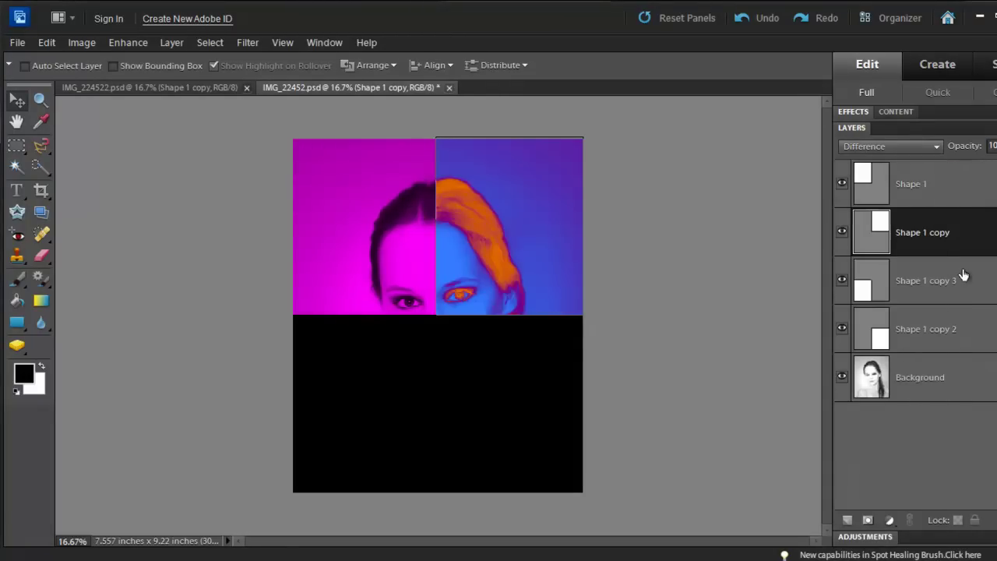
Step: Recolour Shape 1 copy 3 brown and set its blend mode to Vivid Light
double_click(865, 292)
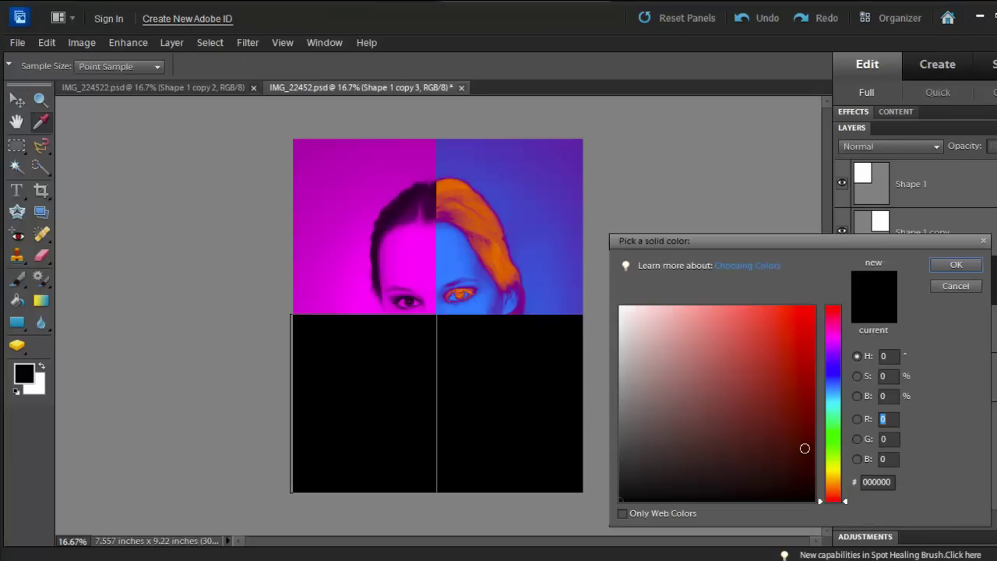
drag(805, 448, 818, 421)
drag(840, 501, 840, 491)
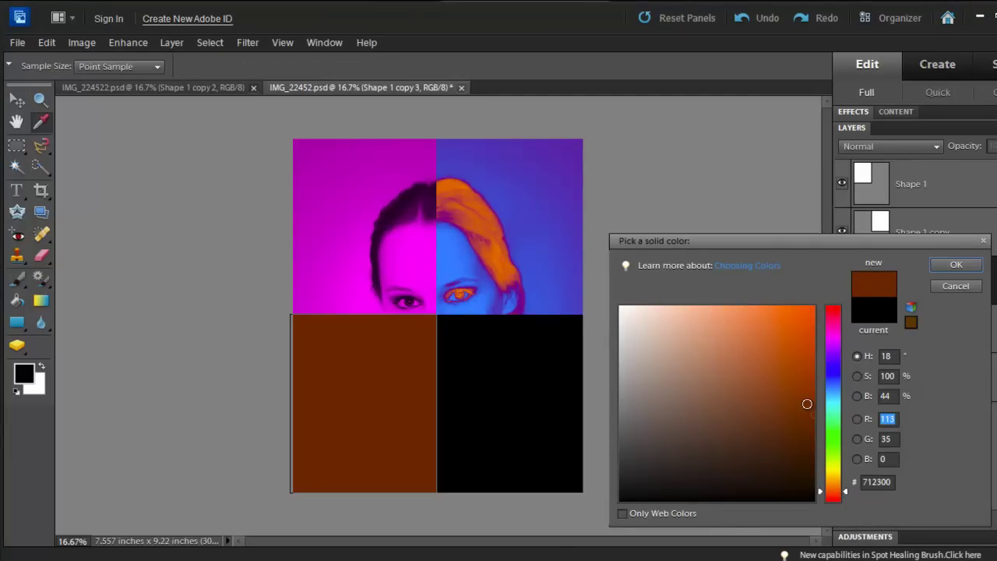
drag(803, 420, 816, 394)
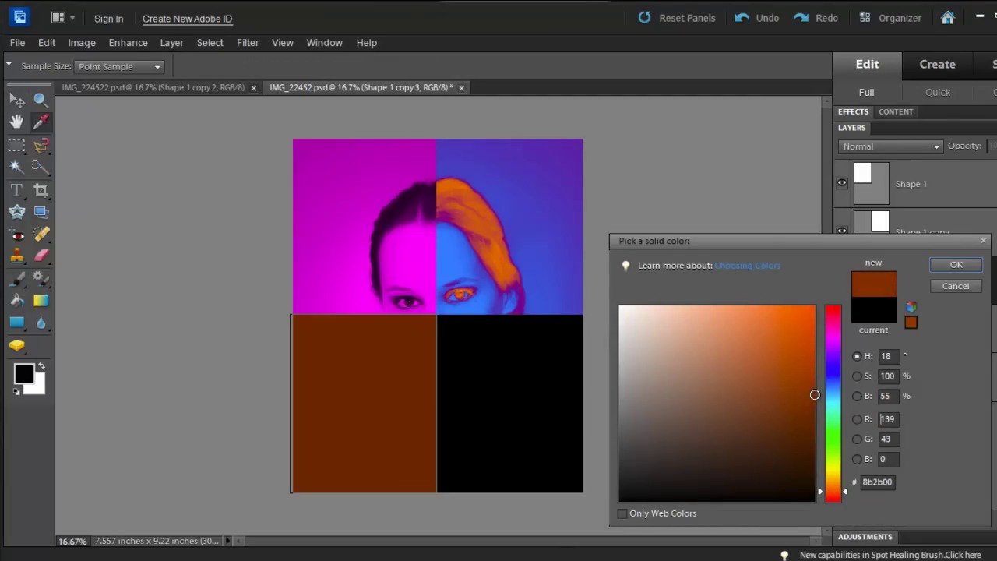
click(956, 265)
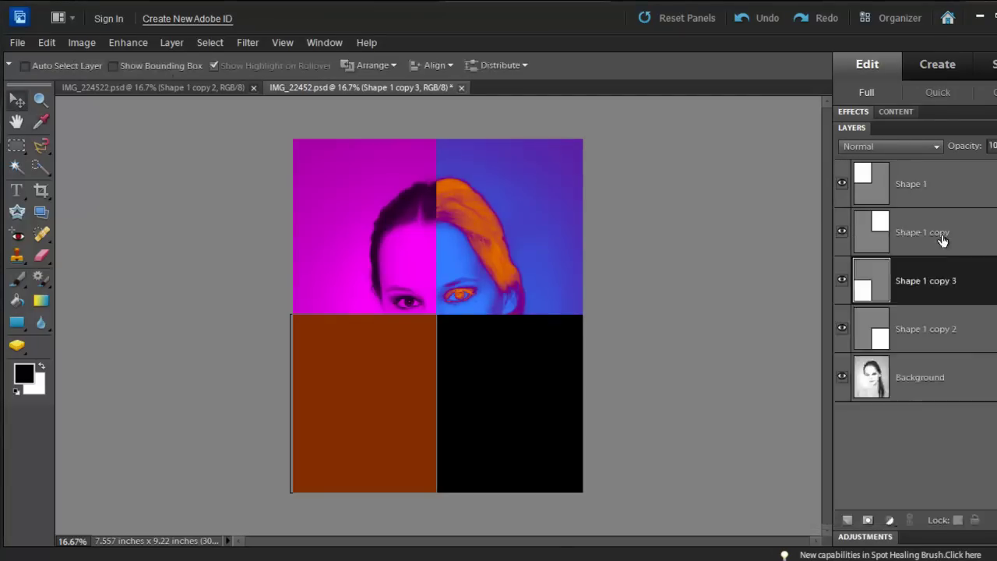
click(895, 146)
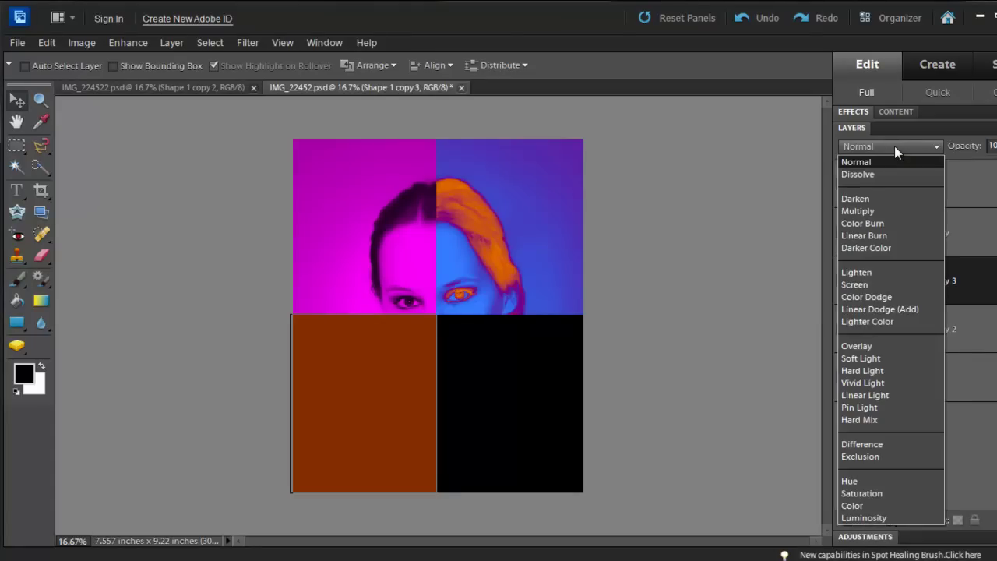
click(861, 383)
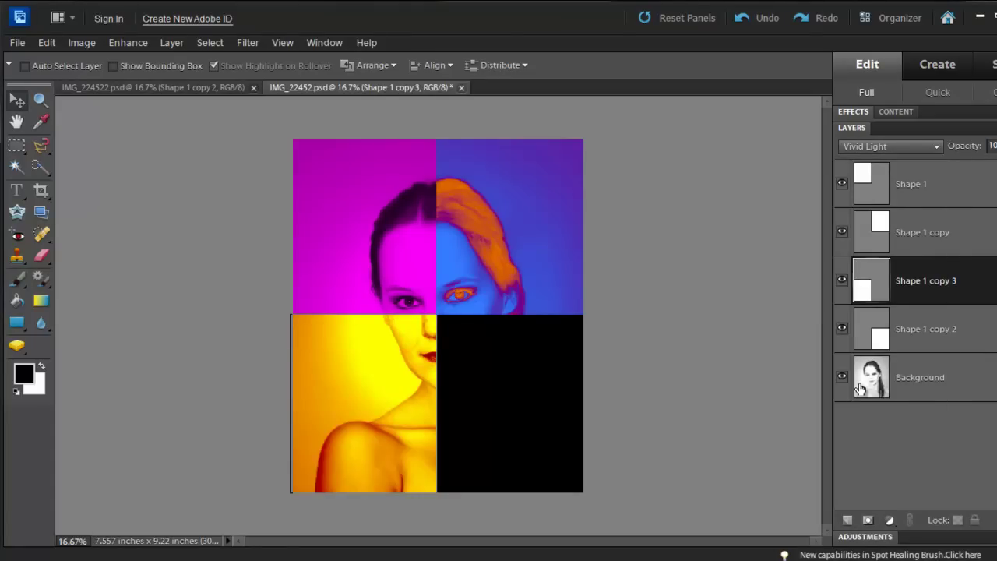
Step: Recolour Shape 1 copy 2 pure red (ff0000) and set its blend mode to Linear Burn
click(880, 343)
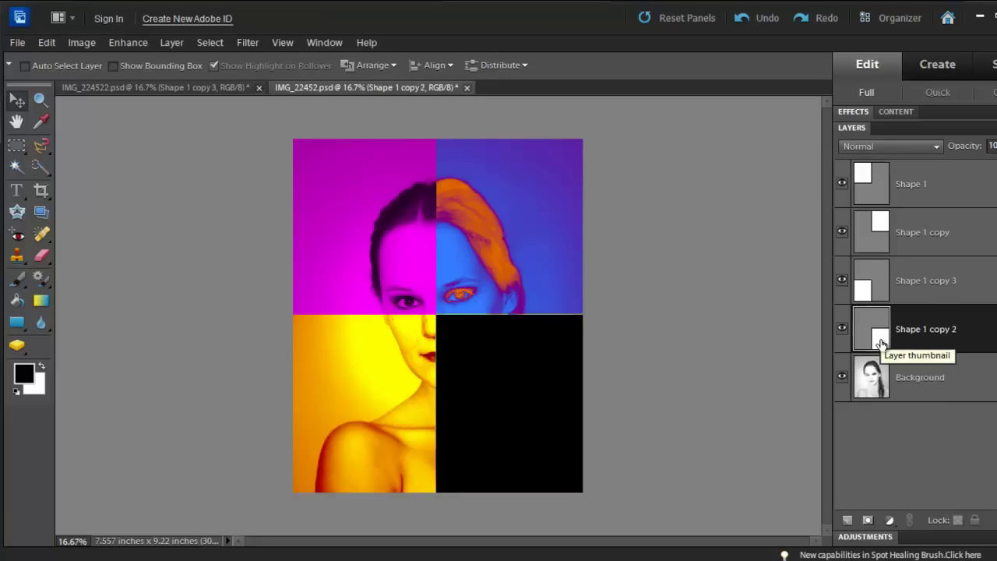
double_click(881, 343)
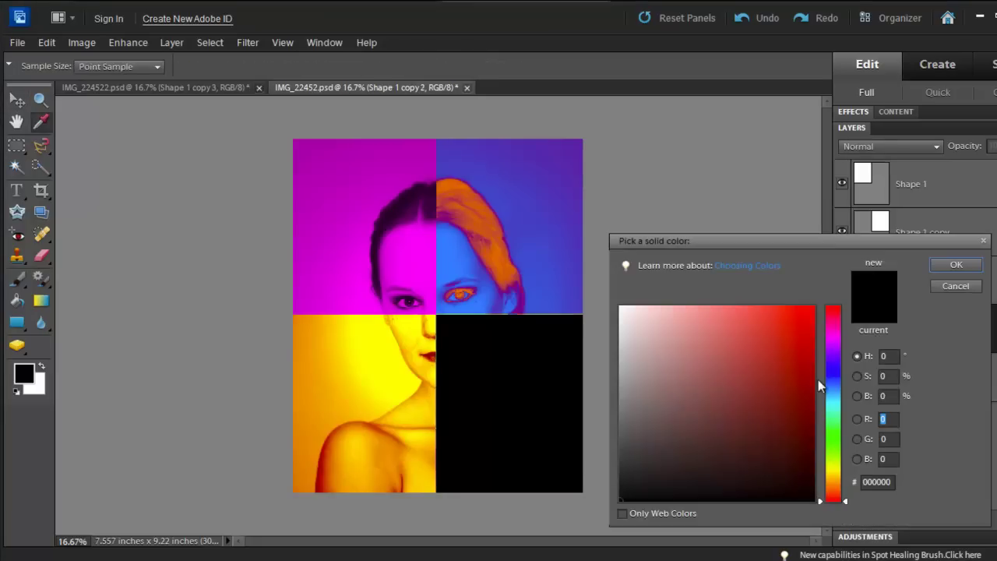
drag(790, 361, 844, 318)
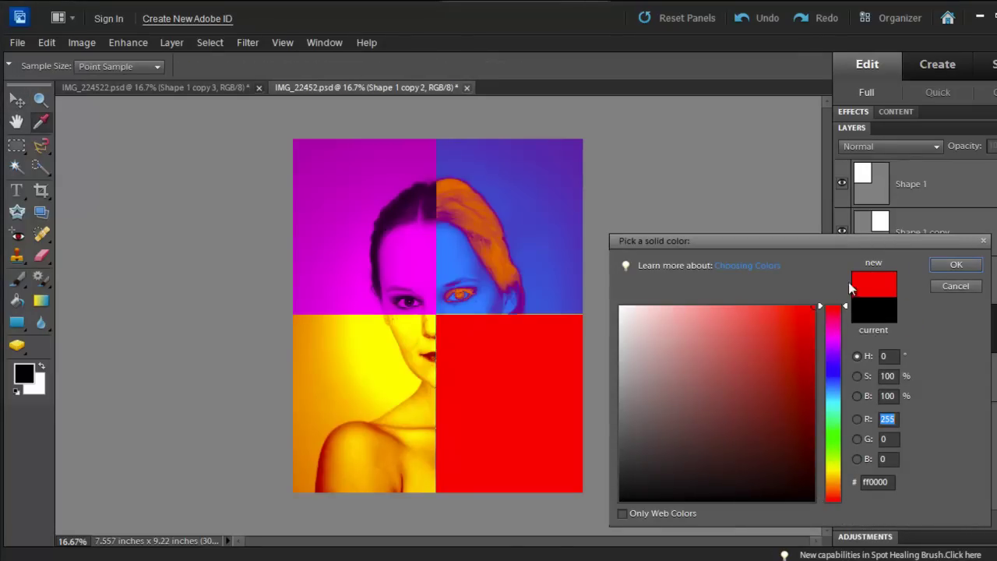
click(956, 264)
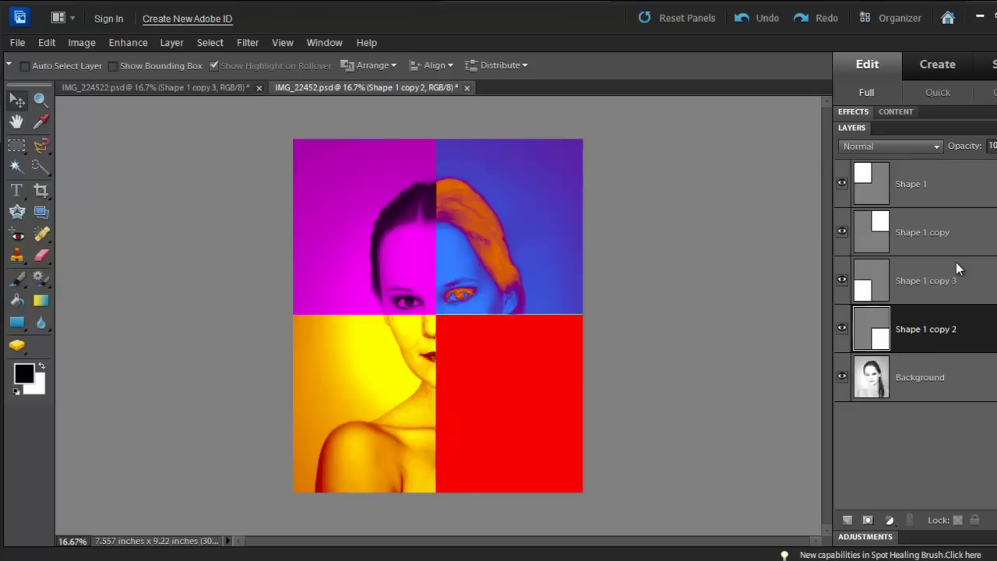
click(889, 145)
click(879, 237)
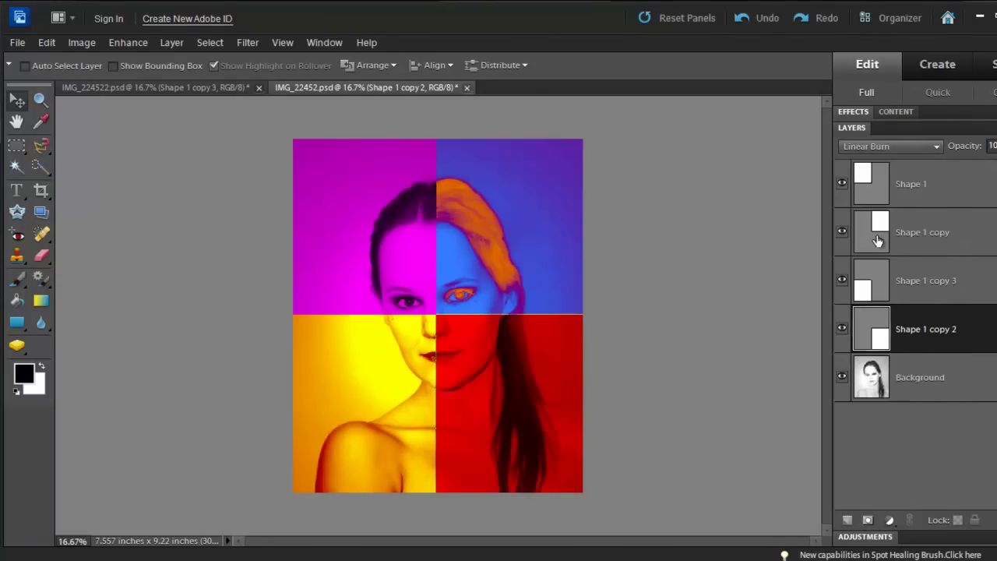
Step: Draw a horizontal text box on the red lower-right quadrant for the white 'amy' and 'THE COOLEST GIRL' text
click(941, 358)
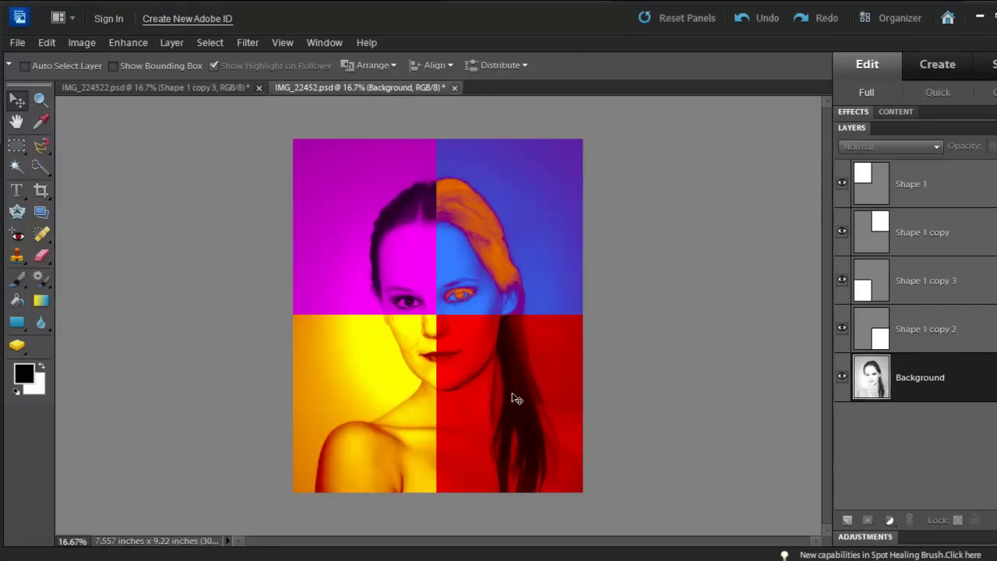
click(13, 195)
click(73, 192)
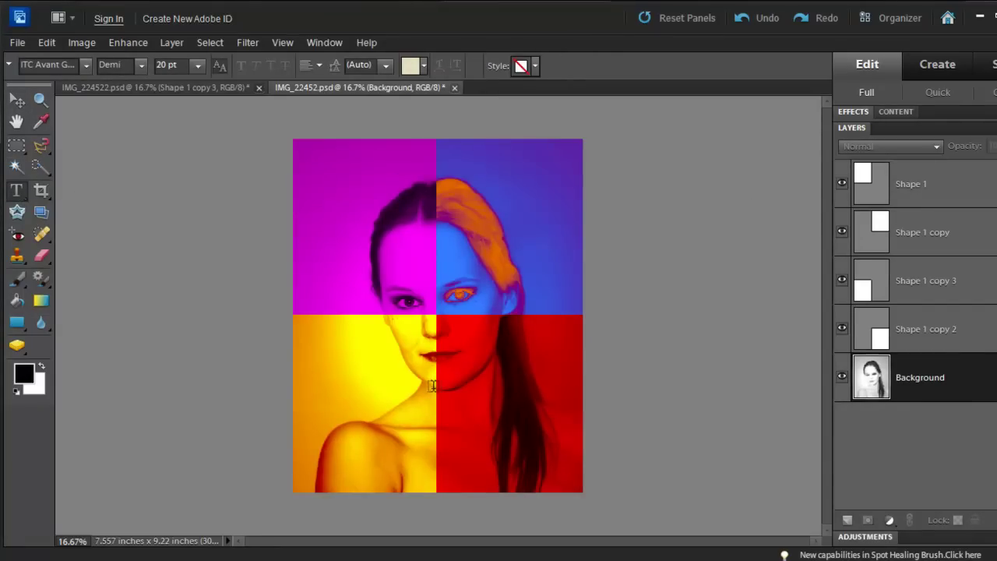
drag(422, 395, 565, 483)
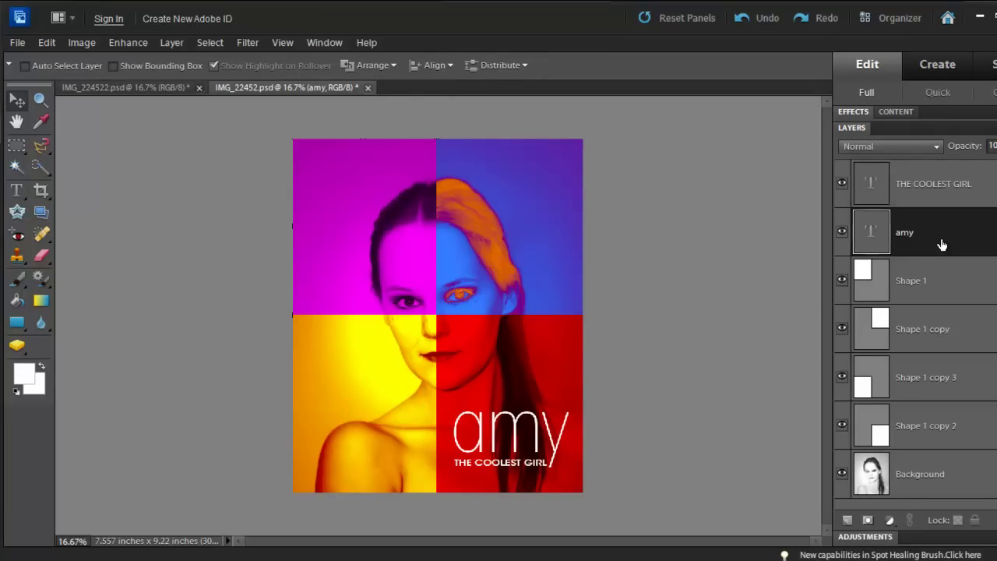
click(935, 286)
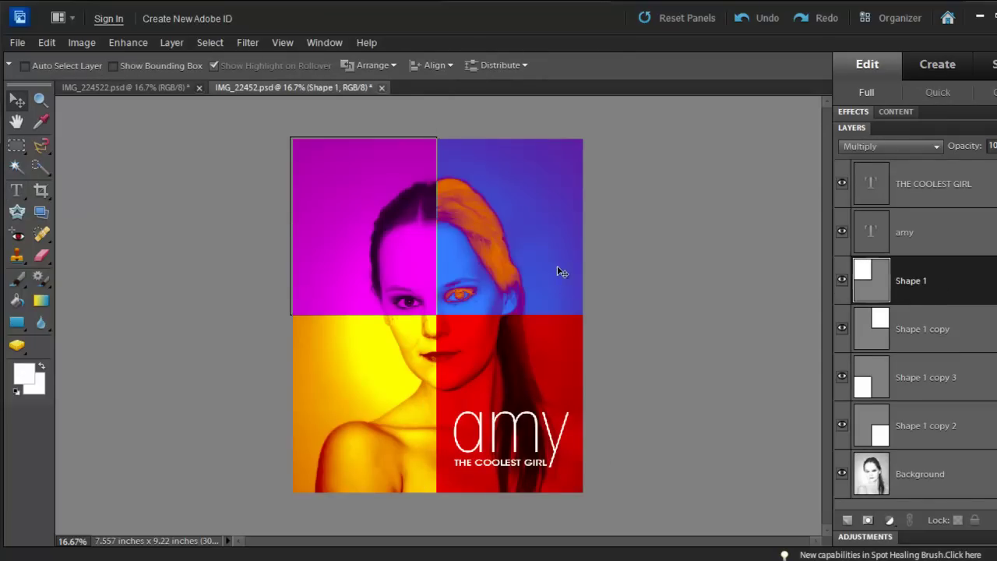
Step: Distort Shape 1 by dragging its lower-right corner to slant the magenta shape's right edge
click(842, 280)
click(842, 280)
key(ctrl+t)
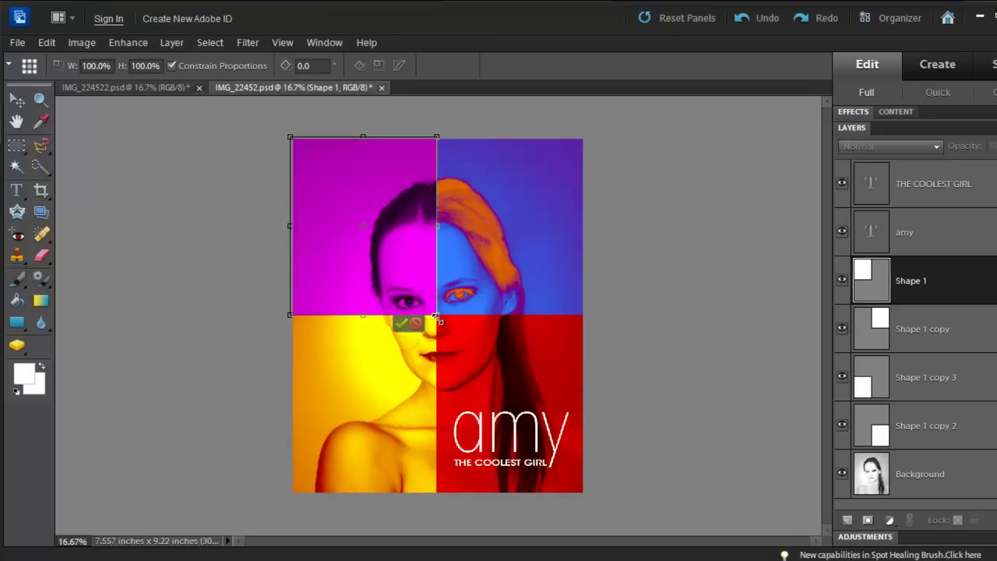
key(ctrl)
drag(436, 317, 473, 313)
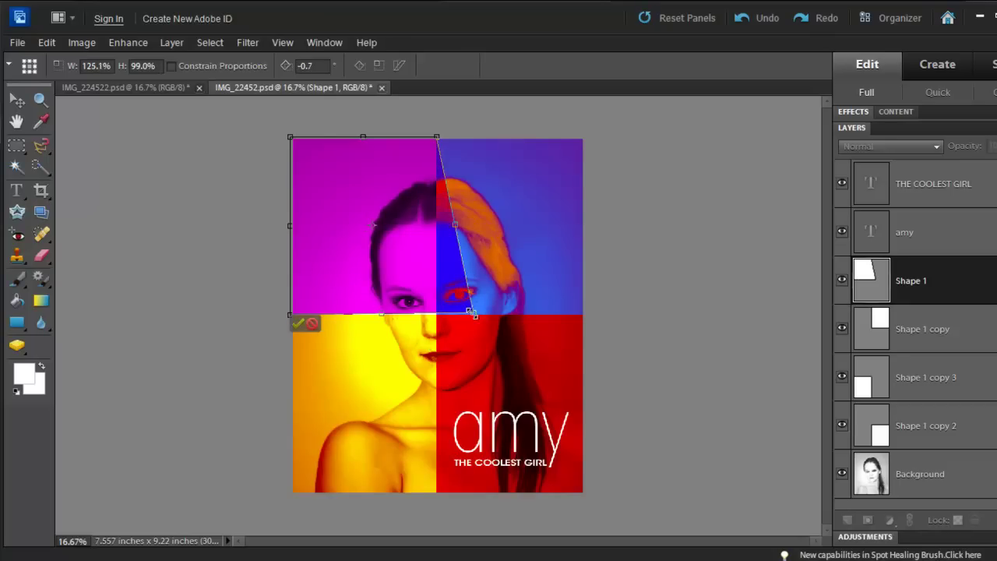
drag(474, 319, 466, 314)
key(Return)
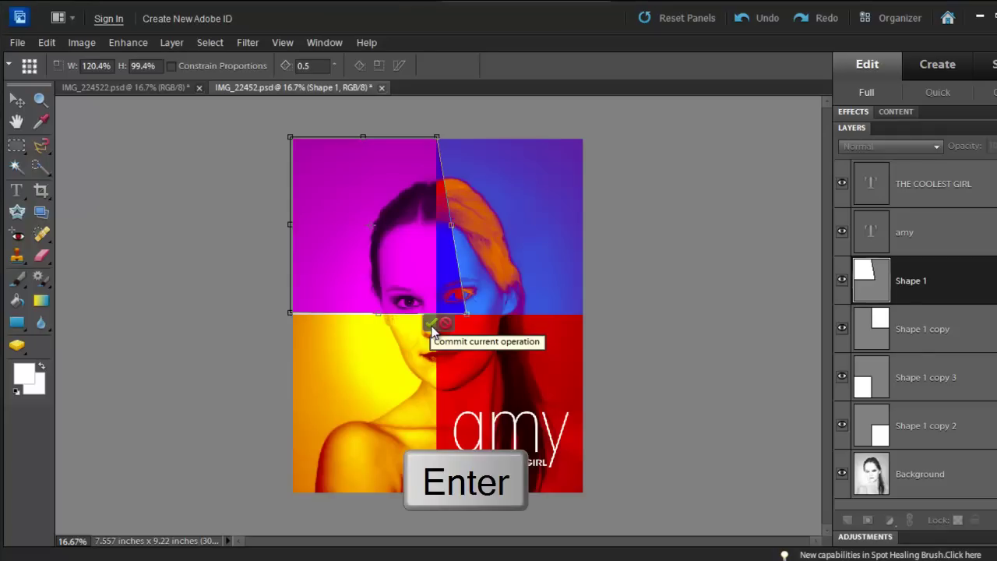
click(431, 328)
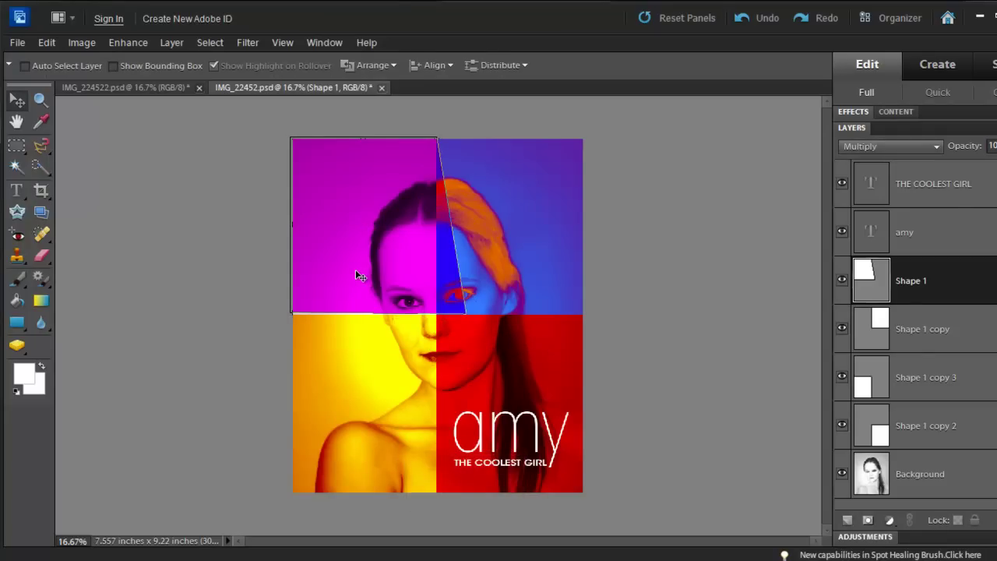
Step: Lower Shape 1's bottom-left corner to slant the magenta shape's bottom edge
key(ctrl+t)
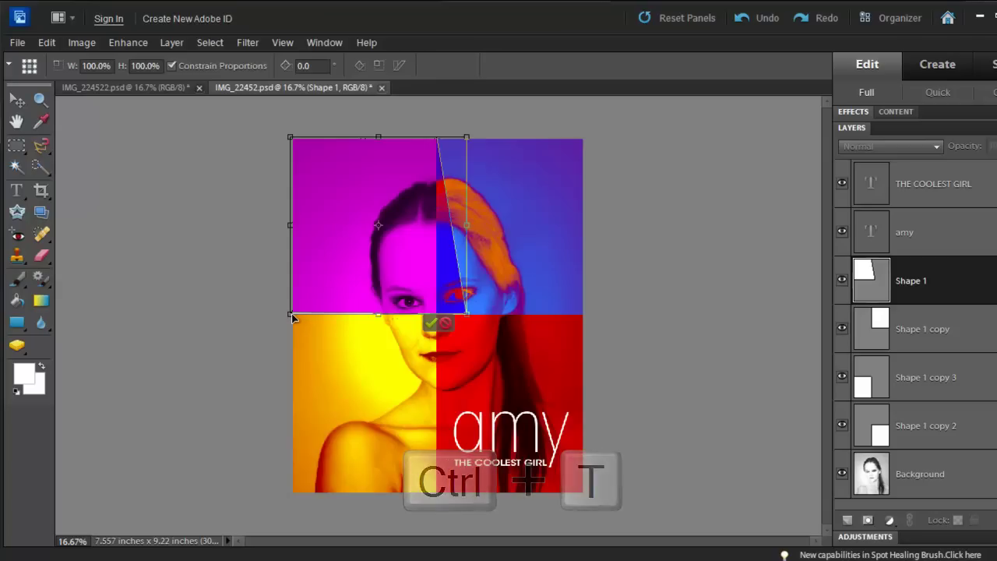
key(ctrl)
mouse_move(293, 317)
mouse_down()
mouse_move(289, 329)
mouse_move(290, 319)
mouse_up()
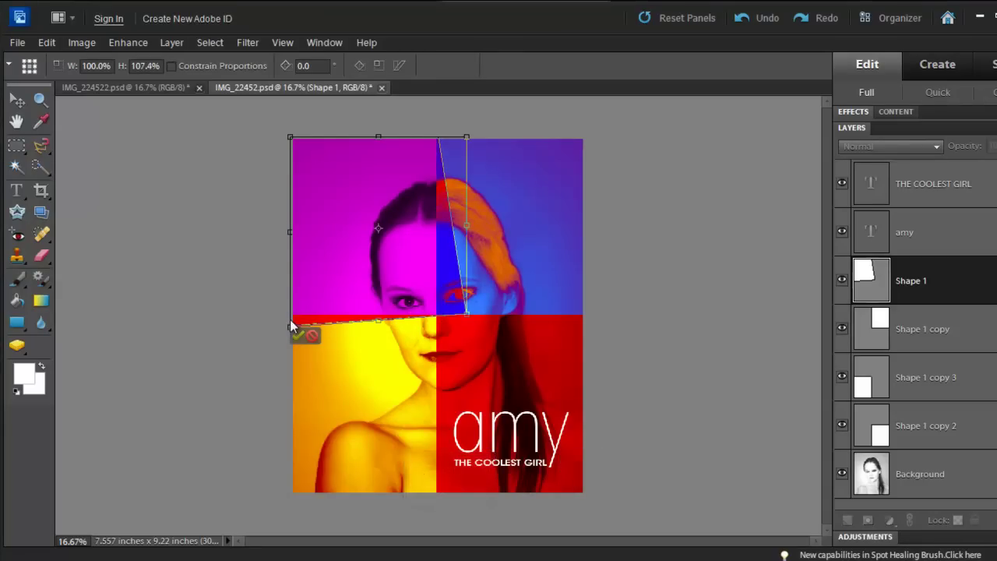
key(Return)
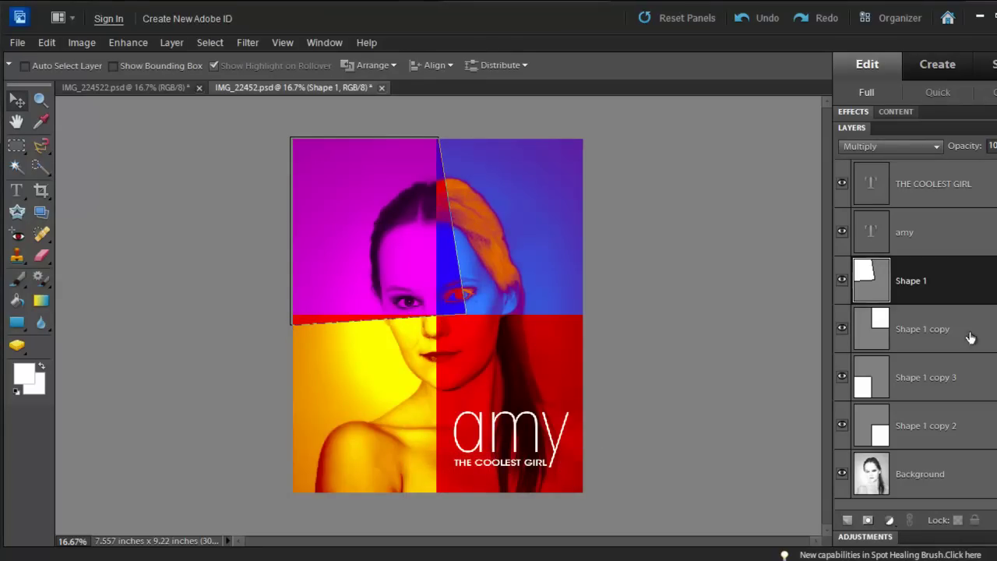
Step: Skew Shape 1 copy's top-left corner leftward and push Shape 1 copy 3's top-right corner rightward
click(938, 327)
key(ctrl+t)
drag(437, 138, 410, 138)
key(Return)
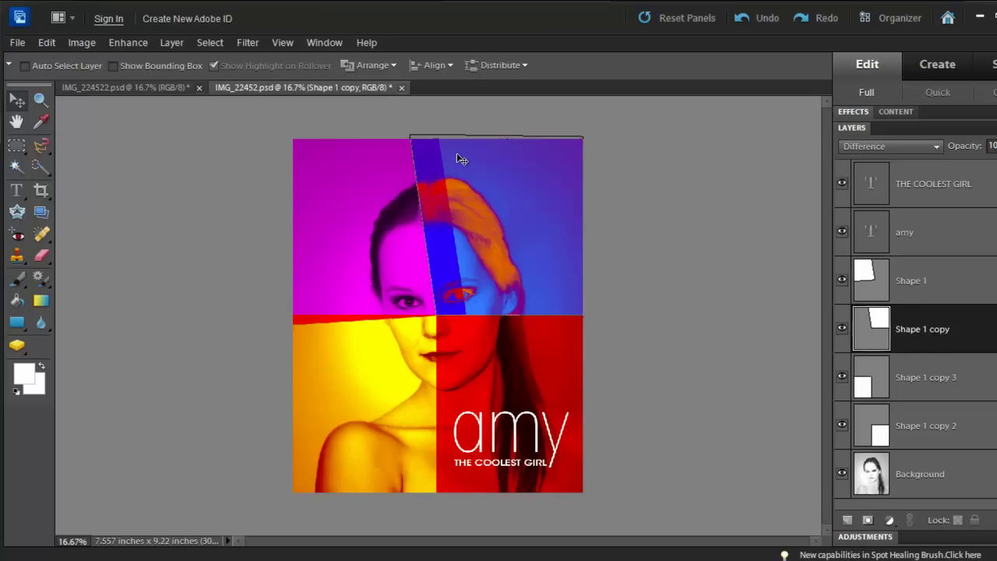
click(963, 382)
key(ctrl+t)
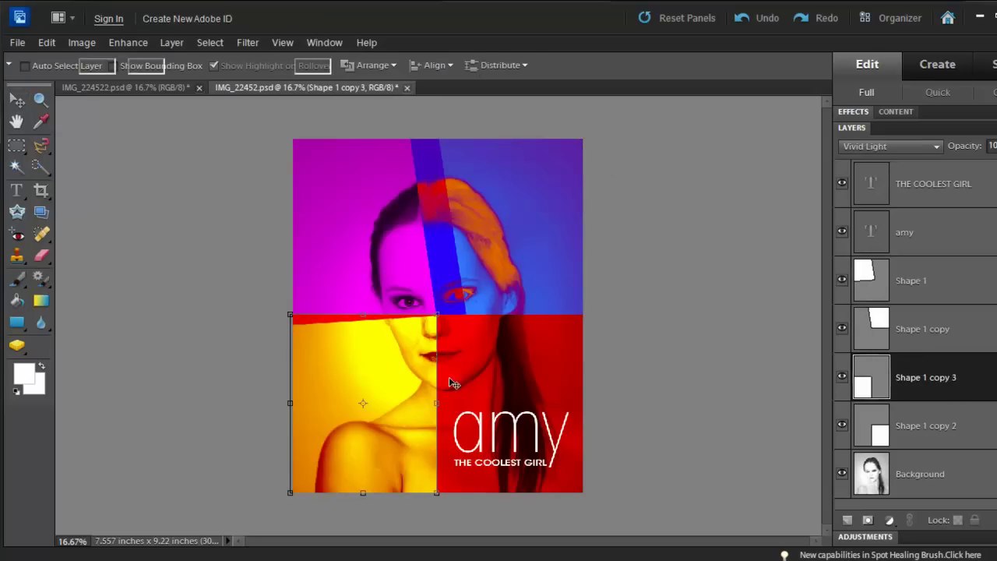
drag(438, 316, 464, 319)
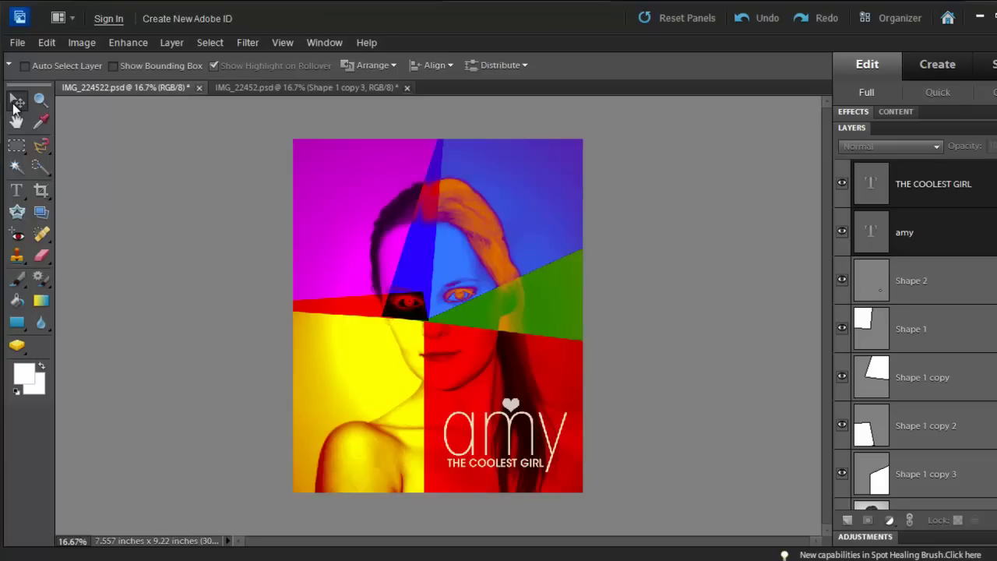
Step: Bring the finished reference poster IMG_224522.psd to the front for comparison
click(15, 101)
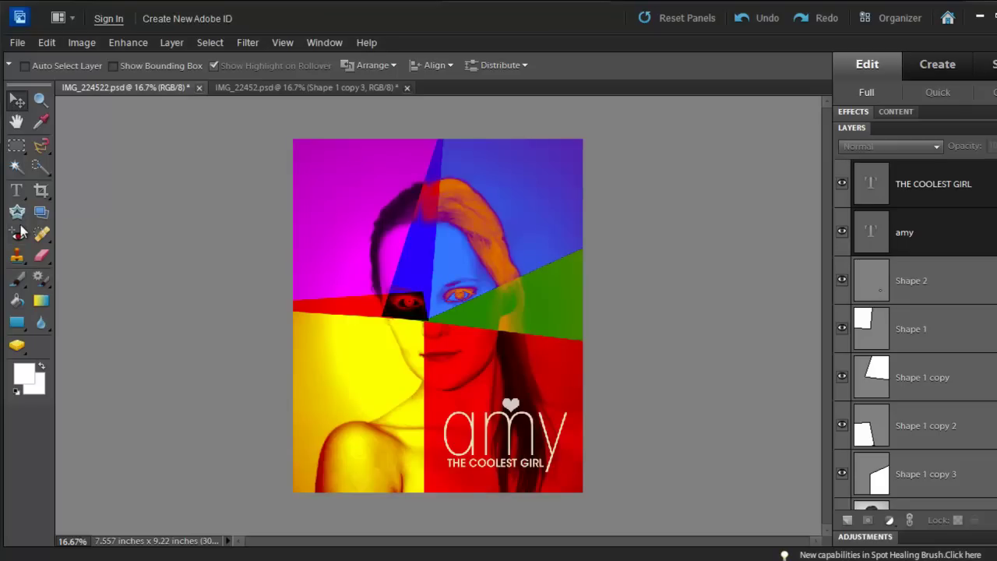